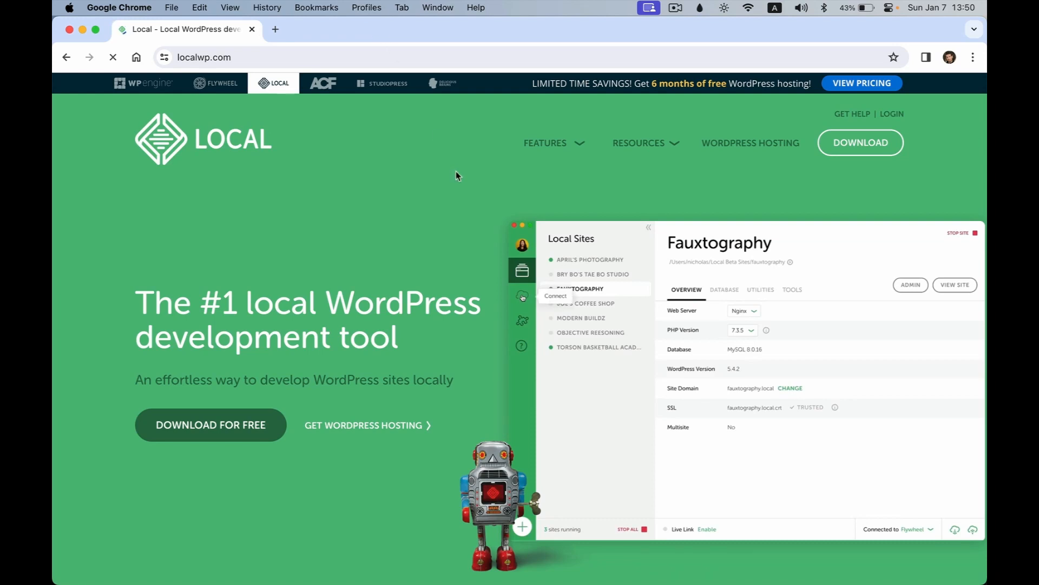
Step: Screenshot the DOWNLOAD button, open the Download Local platform list, then the Apple menu
key("super+shift+4")
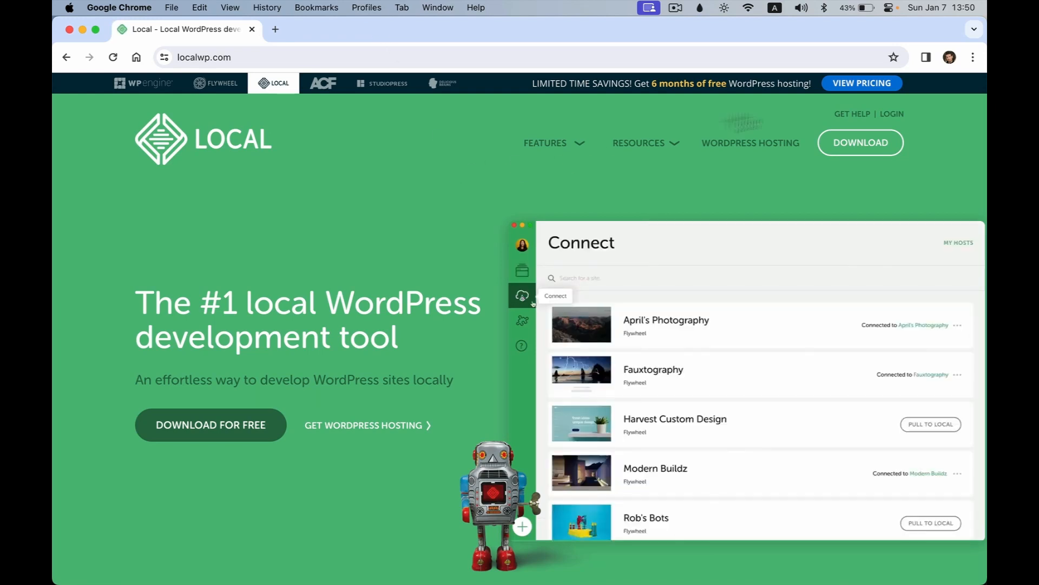
left_click_drag(814, 113, 917, 173)
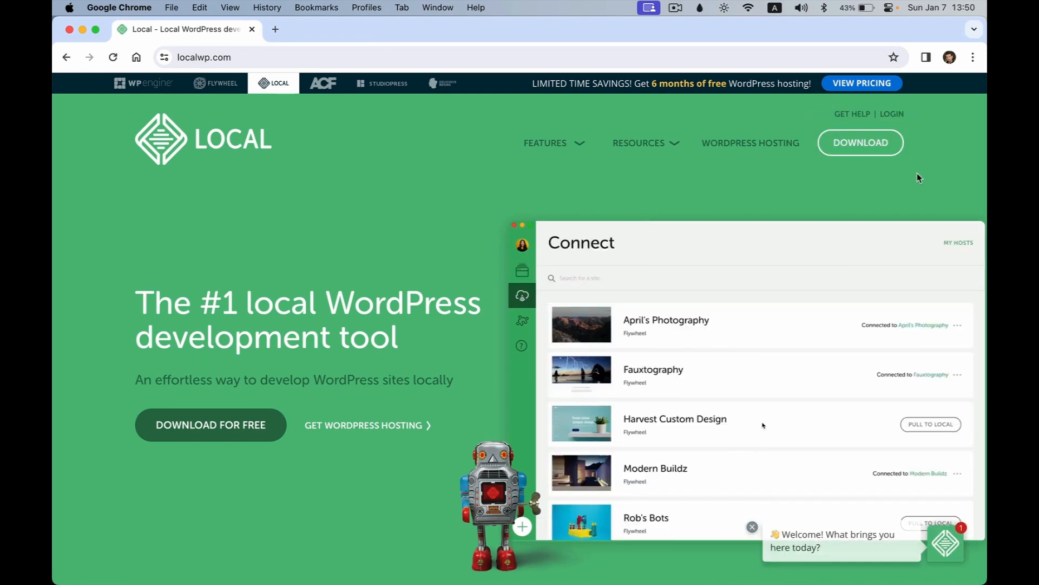
left_click(885, 142)
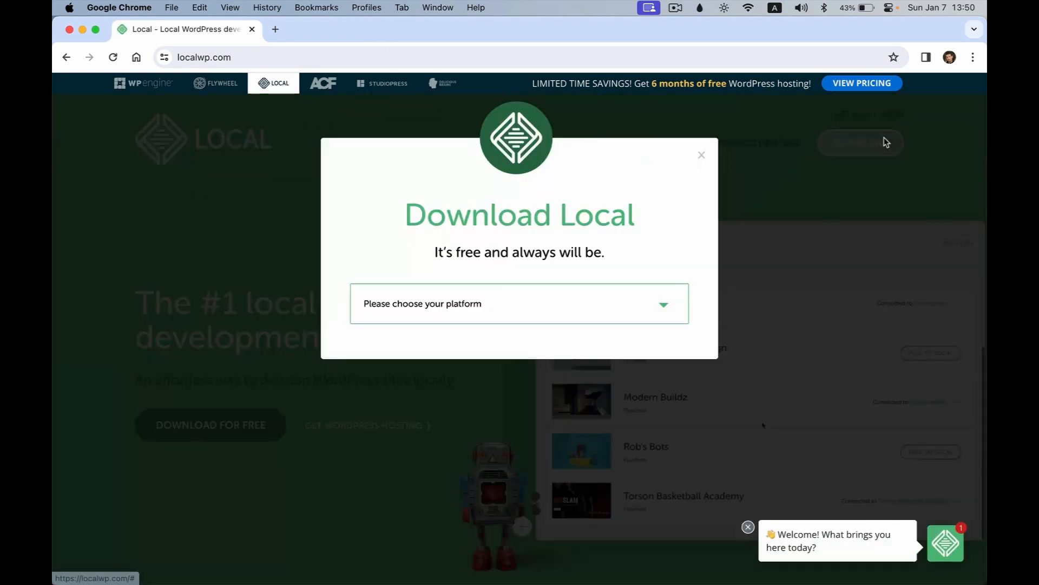
left_click(418, 317)
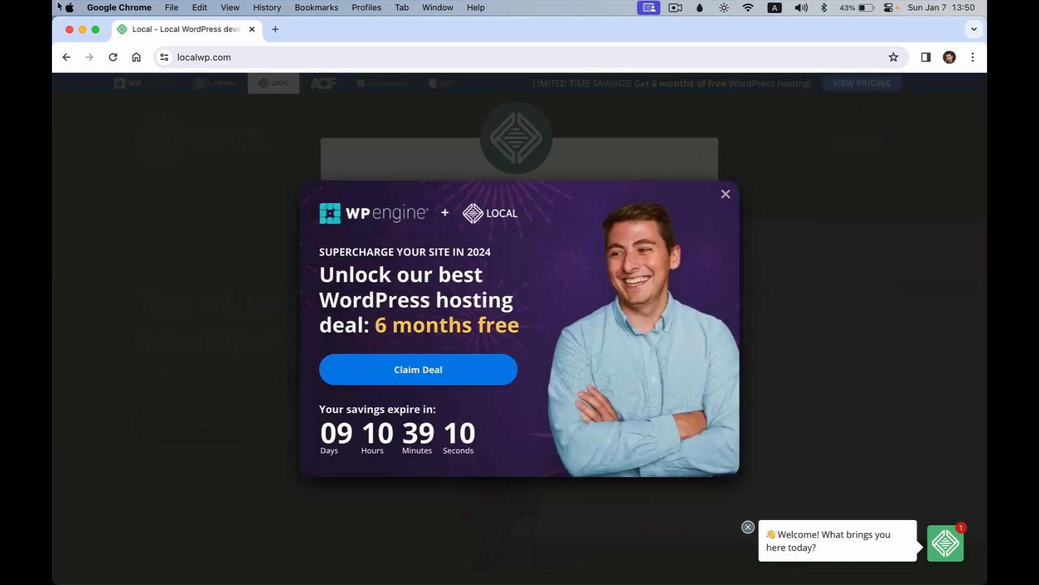
left_click(70, 7)
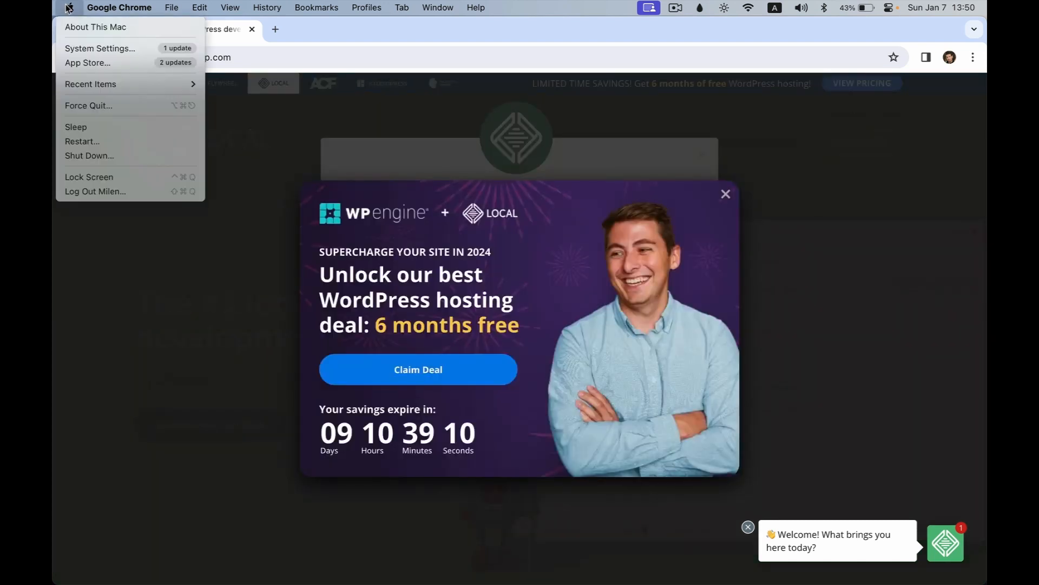
Step: Confirm via About This Mac that the chip is Apple M1, then dismiss the WP Engine promo
left_click(94, 28)
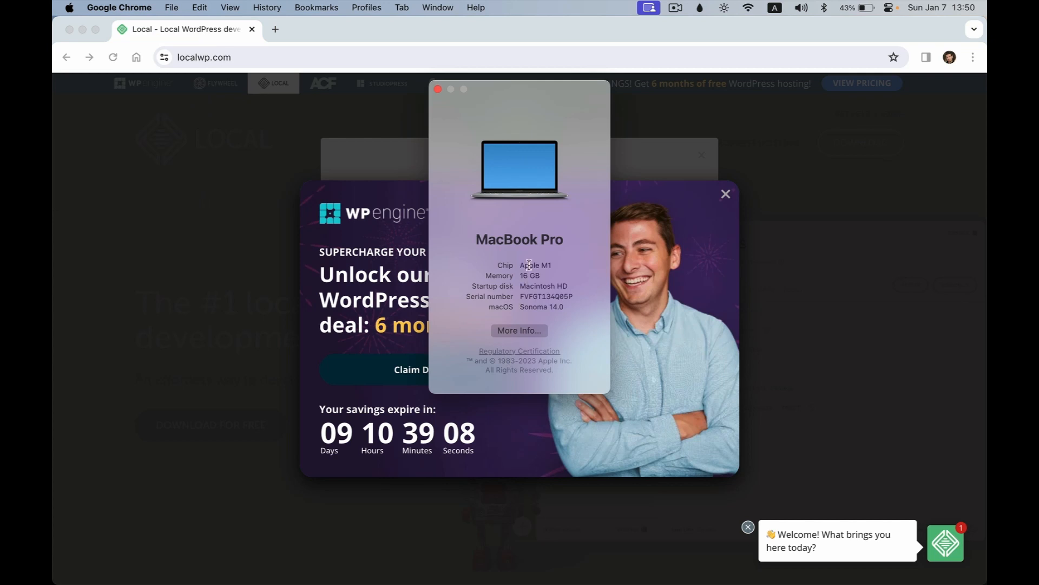
left_click_drag(522, 265, 551, 266)
left_click(550, 267)
left_click(438, 89)
left_click(726, 195)
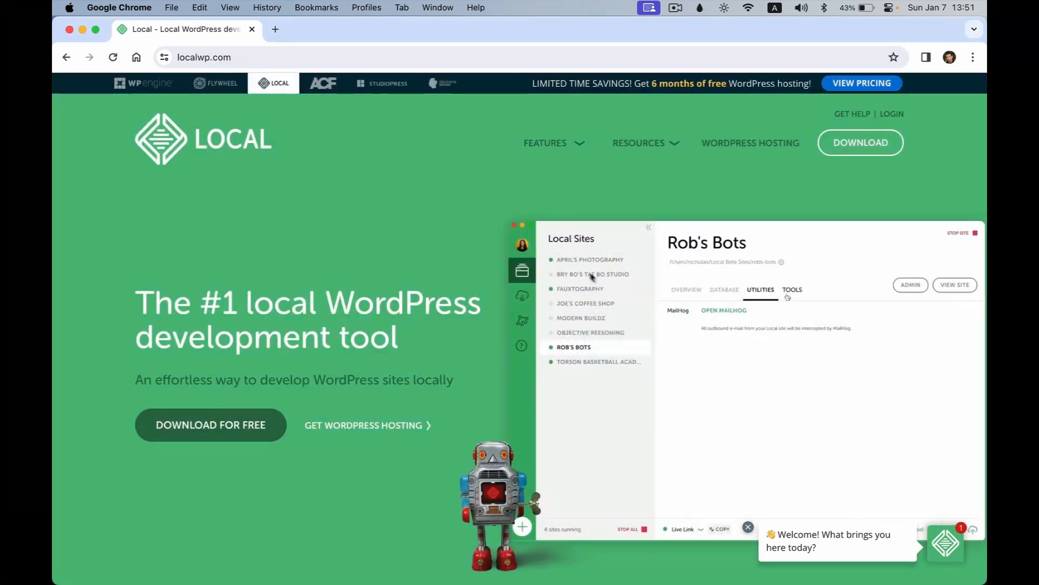
Step: Reopen the download form and choose Mac Apple Silicon as the platform
left_click(865, 152)
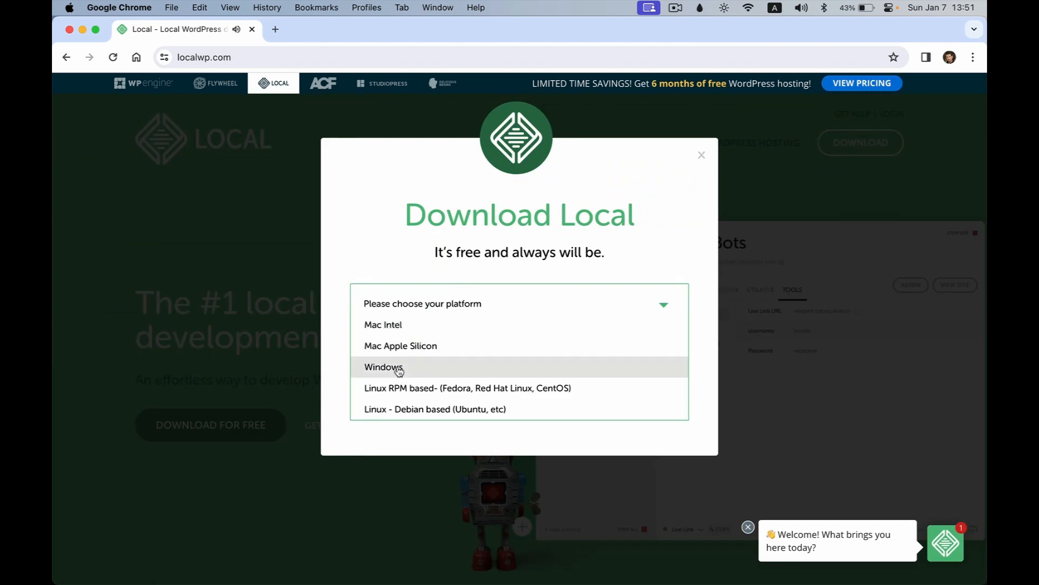
key("super+shift+4")
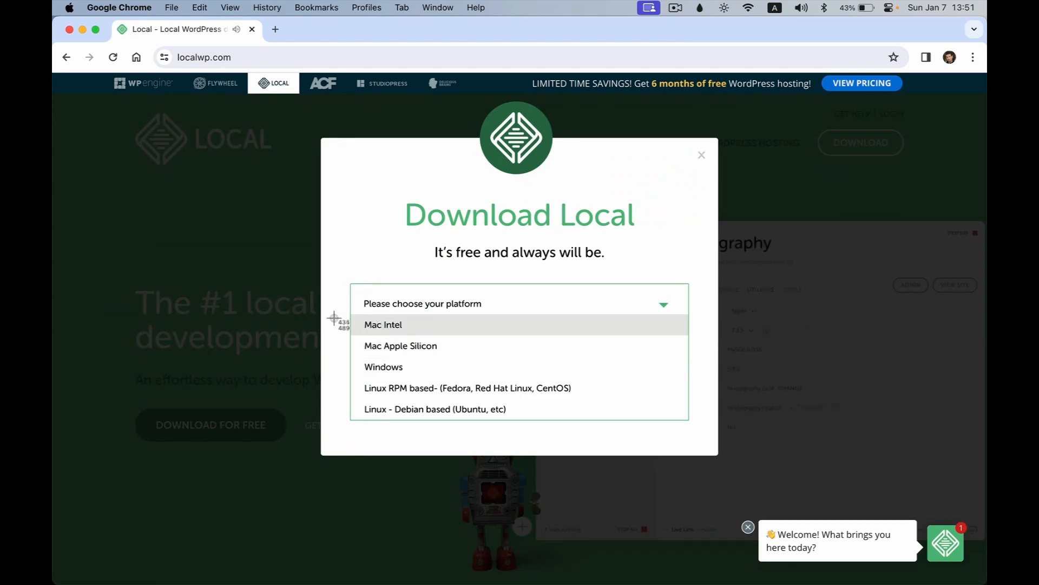
left_click_drag(346, 315, 429, 337)
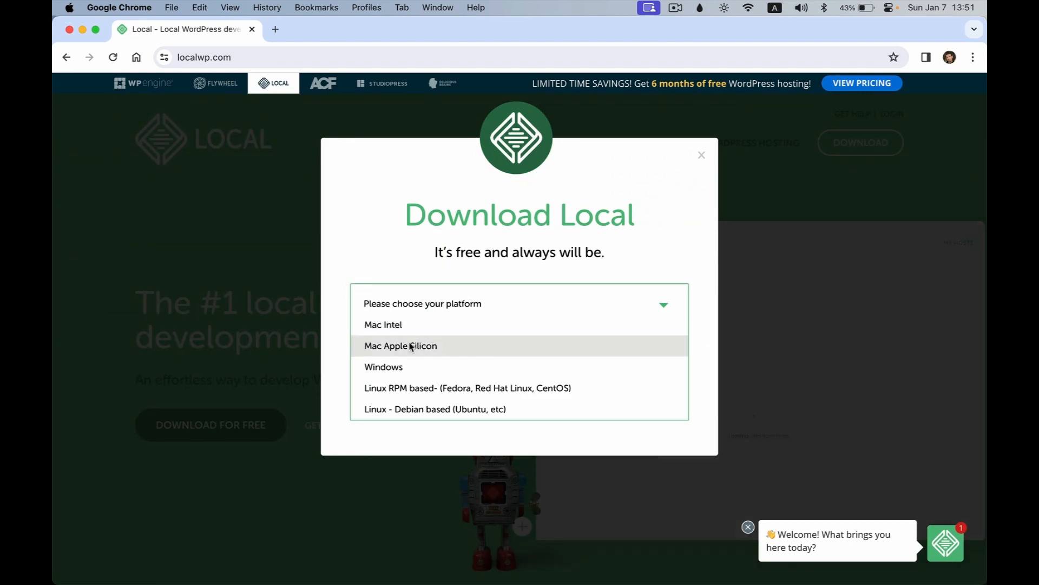
left_click(454, 348)
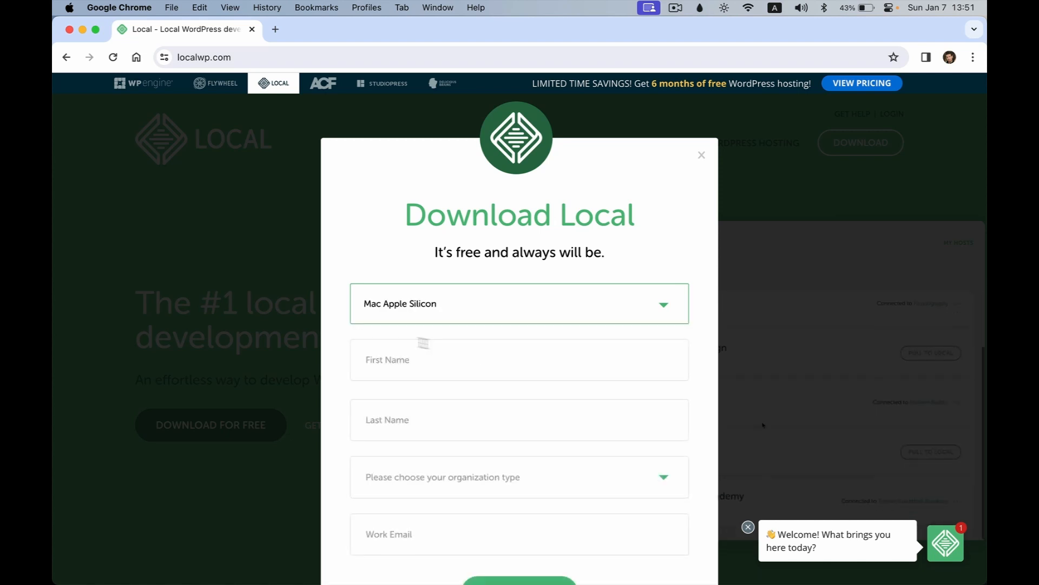
Step: Enter the user's first and last name in the form
left_click(393, 359)
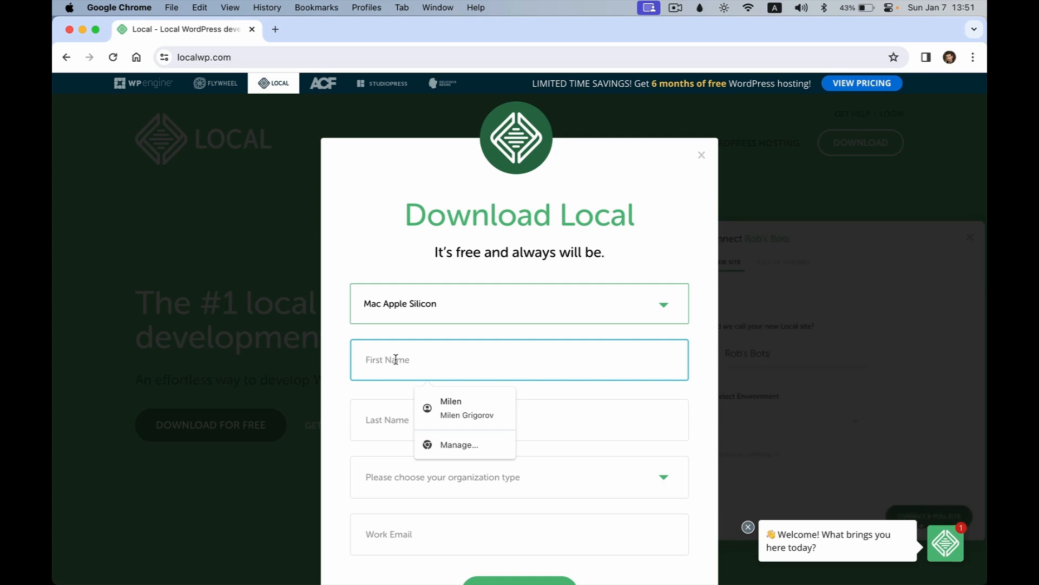
key("Tab")
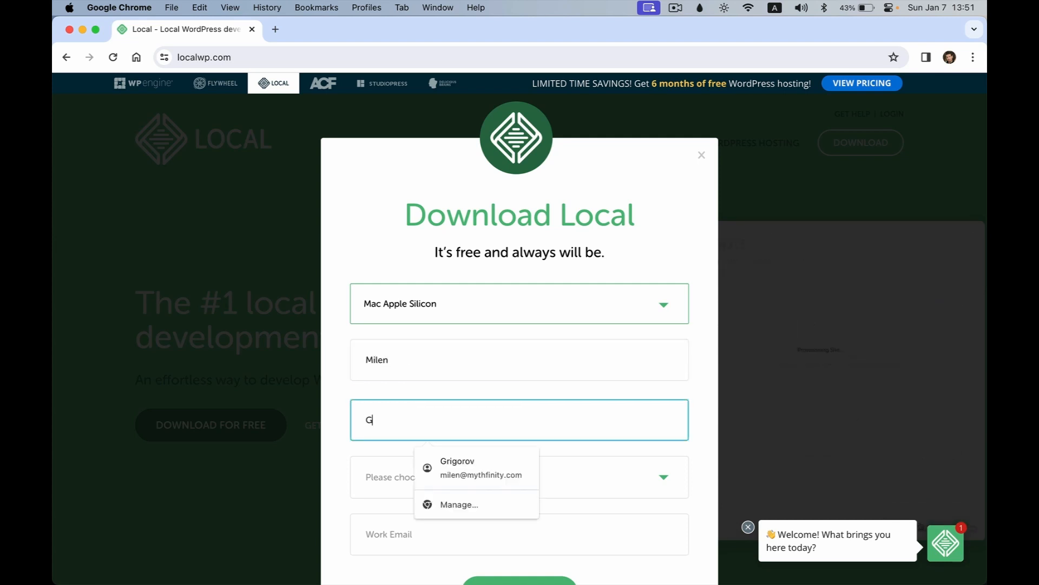
key("Tab")
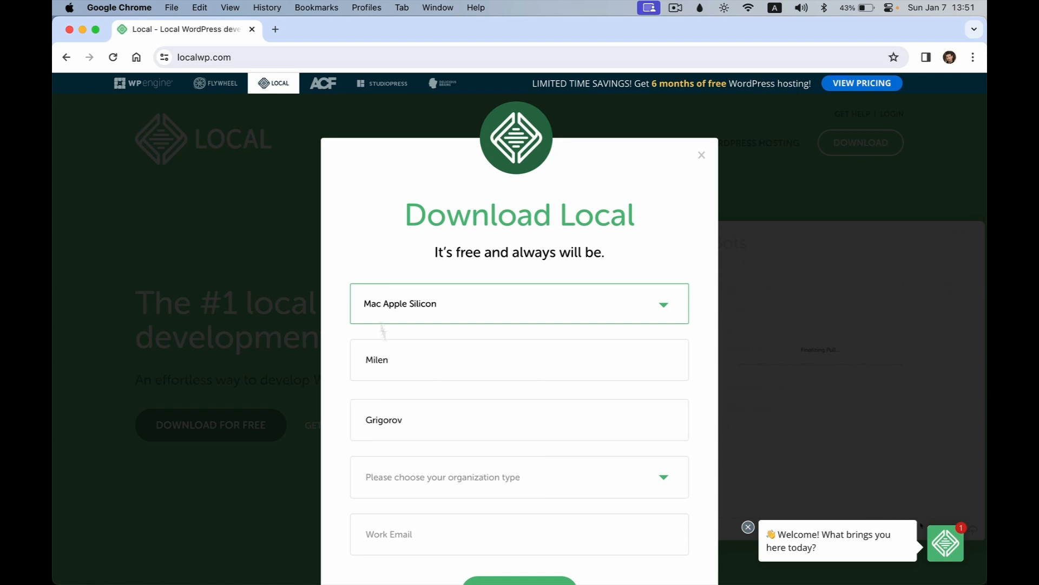
Step: Set organization type to Other and fill in the work email from autofill suggestions
left_click(445, 487)
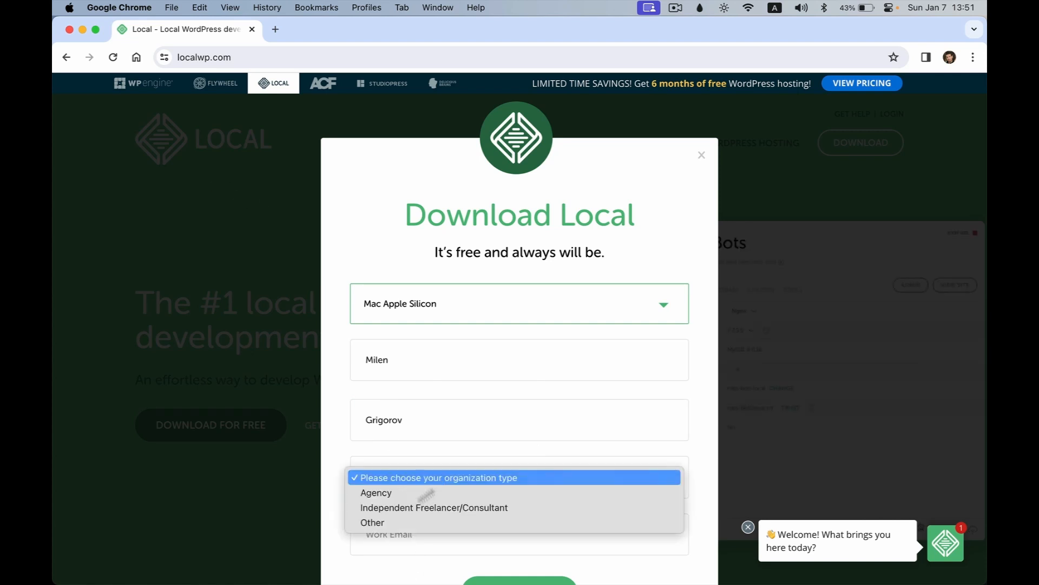
left_click(388, 518)
left_click(386, 535)
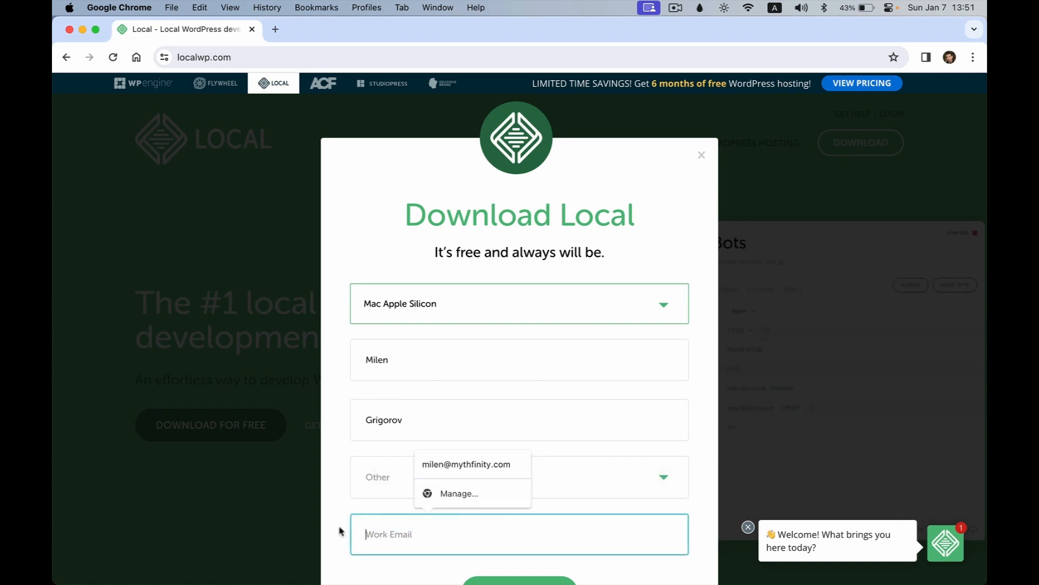
type("hel")
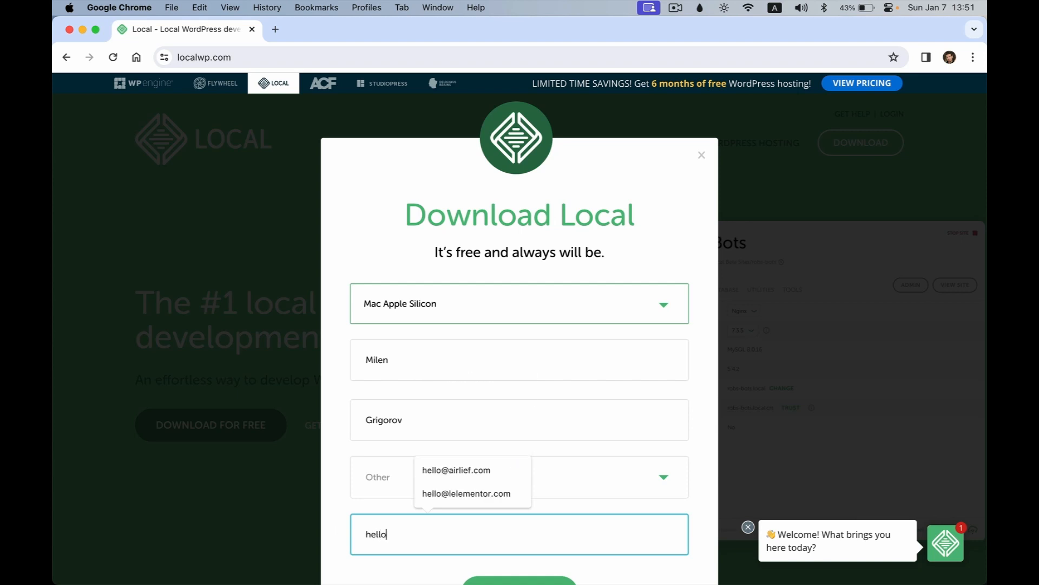
type("lo")
key("Down")
key("Down")
key("Return")
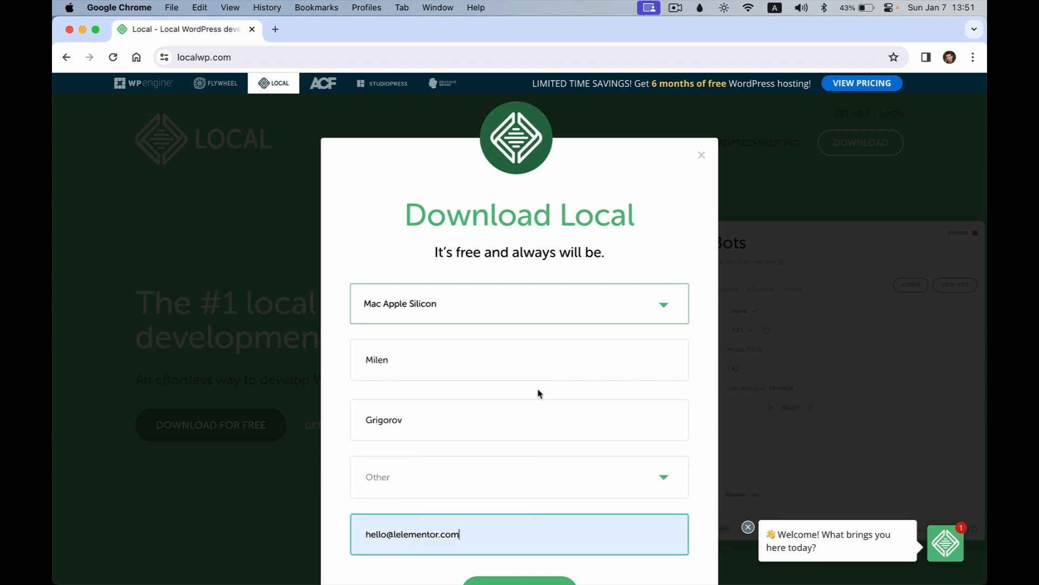
left_click(693, 449)
scroll(695, 457, "down", 2)
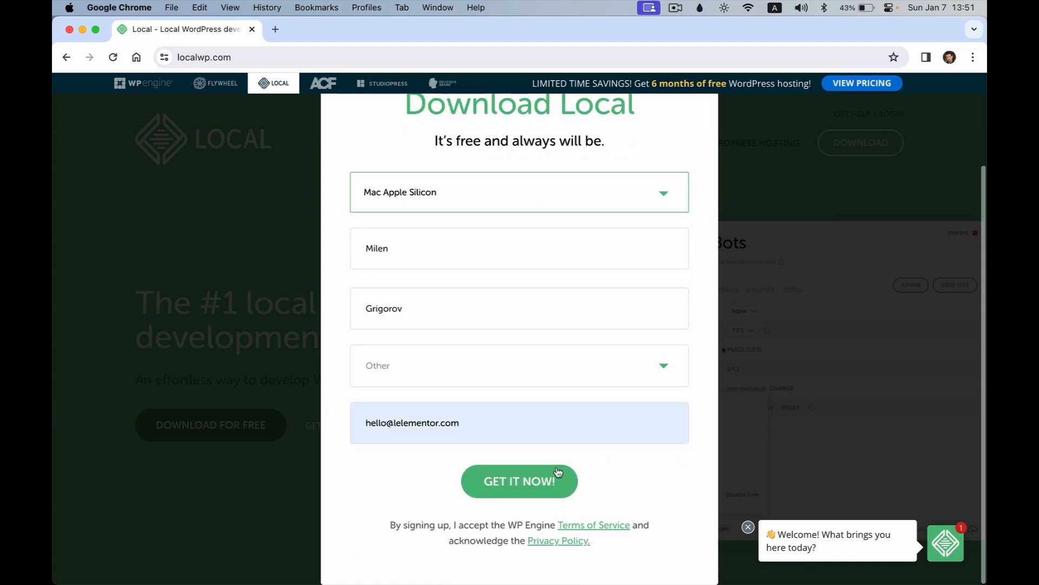
Step: Submit the form with GET IT NOW! and reveal the downloaded local-8.2.0-mac-arm64.dmg in Finder
key("shift+super+4")
left_click_drag(418, 439, 612, 515)
left_click(563, 489)
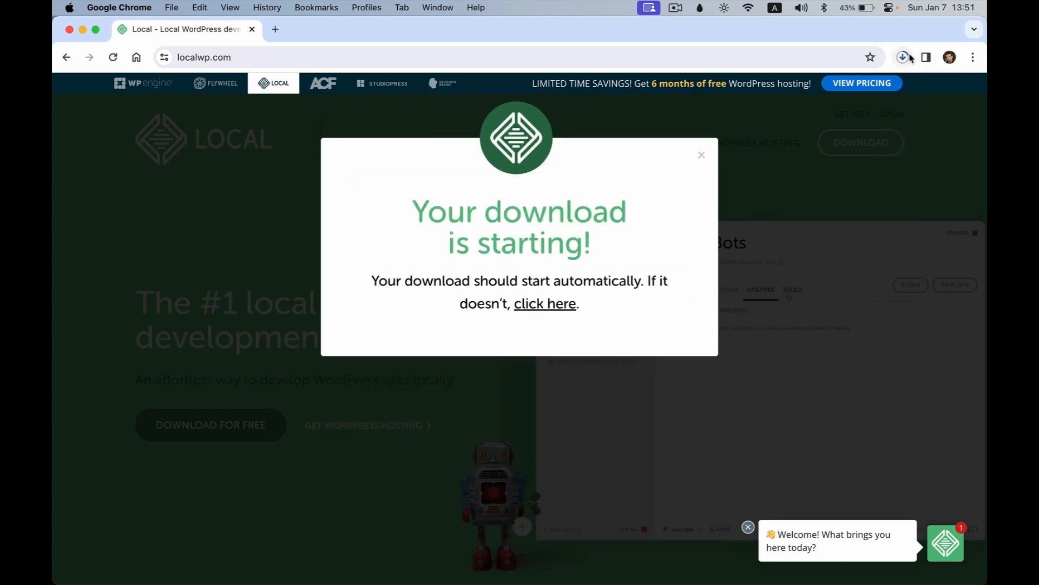
left_click(902, 57)
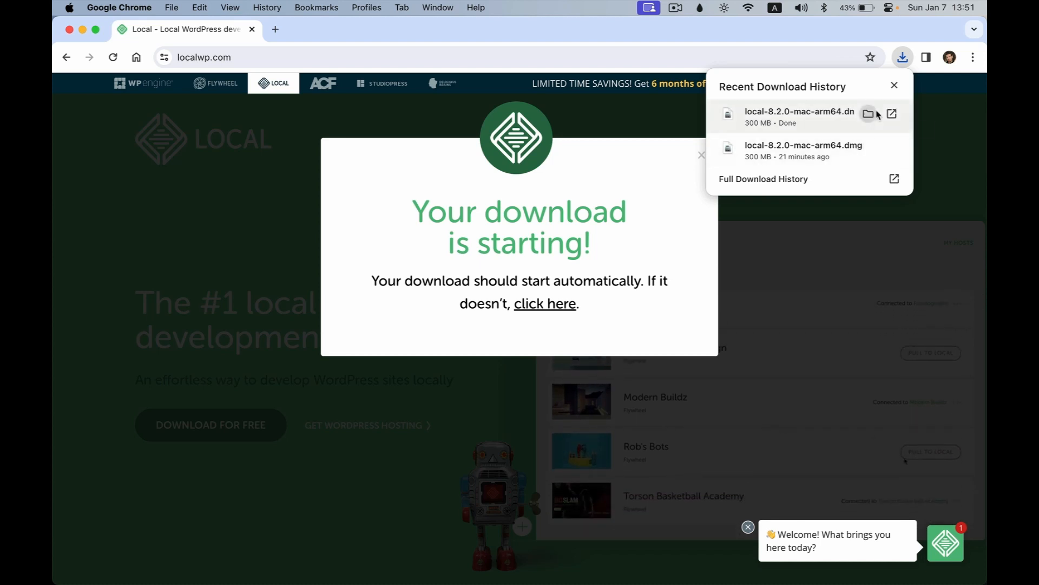
left_click(869, 113)
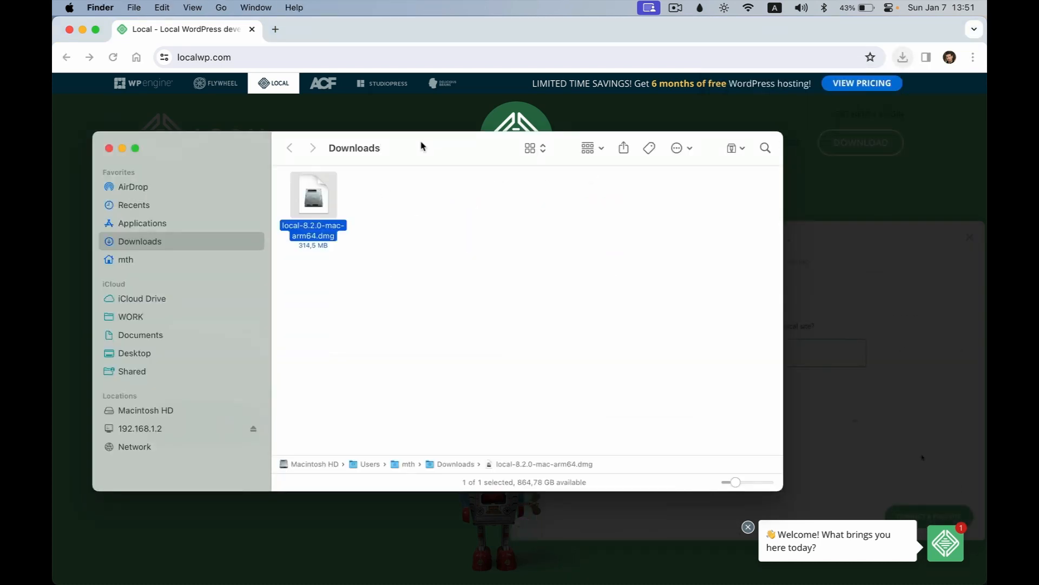
Step: Open the Local installer disk image and screenshot Local.app and the Applications arrow
left_click_drag(422, 146, 515, 170)
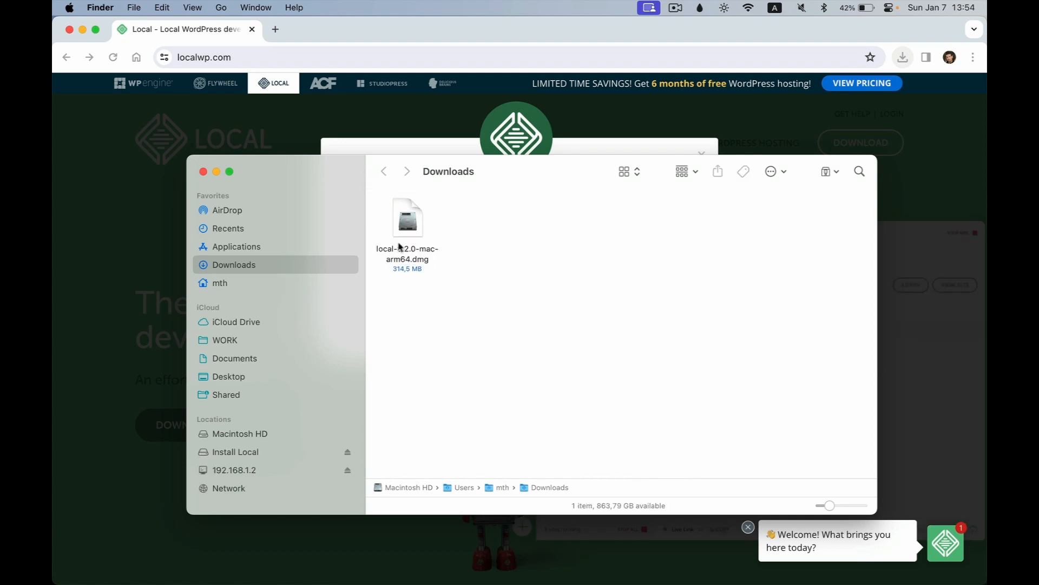
left_click(405, 230)
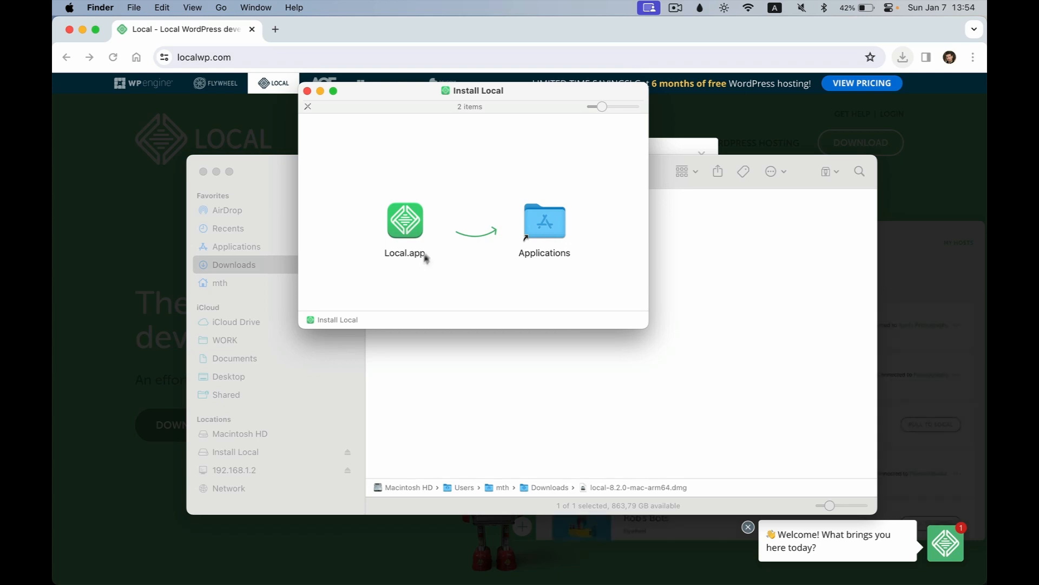
key("super+shift+4")
left_click_drag(364, 192, 432, 267)
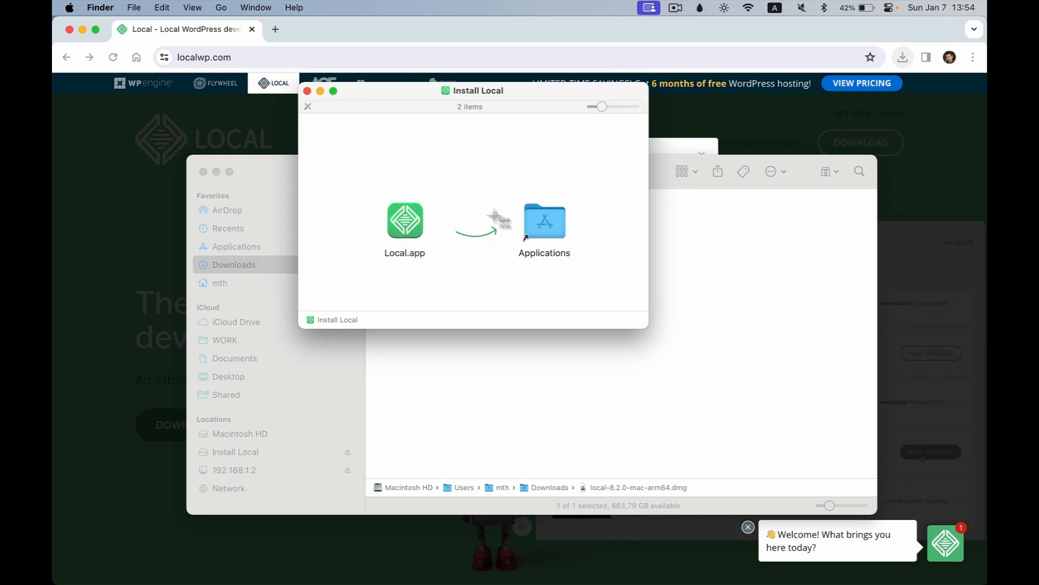
left_click_drag(455, 206, 579, 277)
Step: Drag Local.app into Applications and confirm it is listed there
left_click_drag(405, 221, 540, 227)
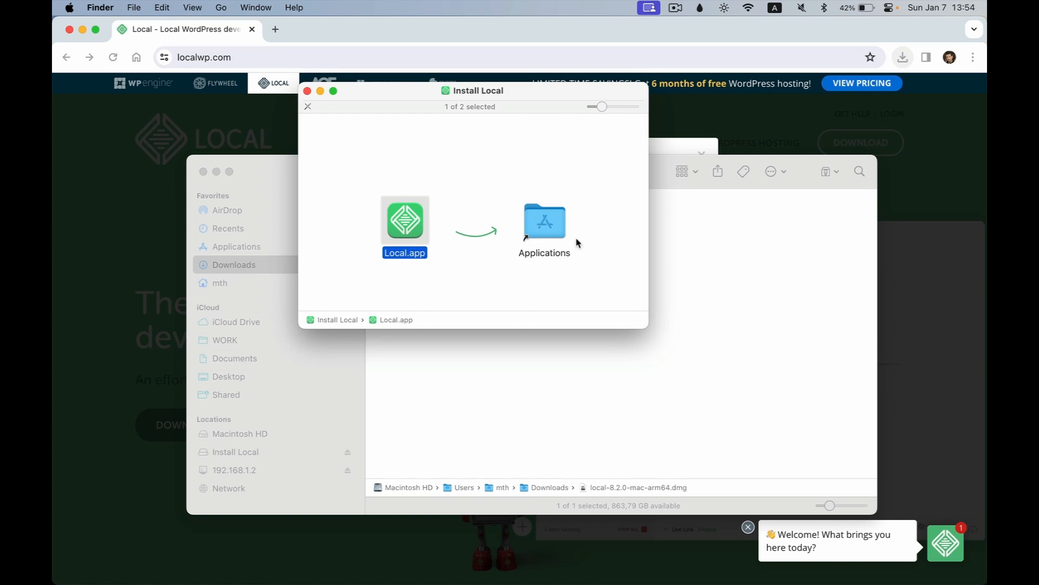
double_click(547, 228)
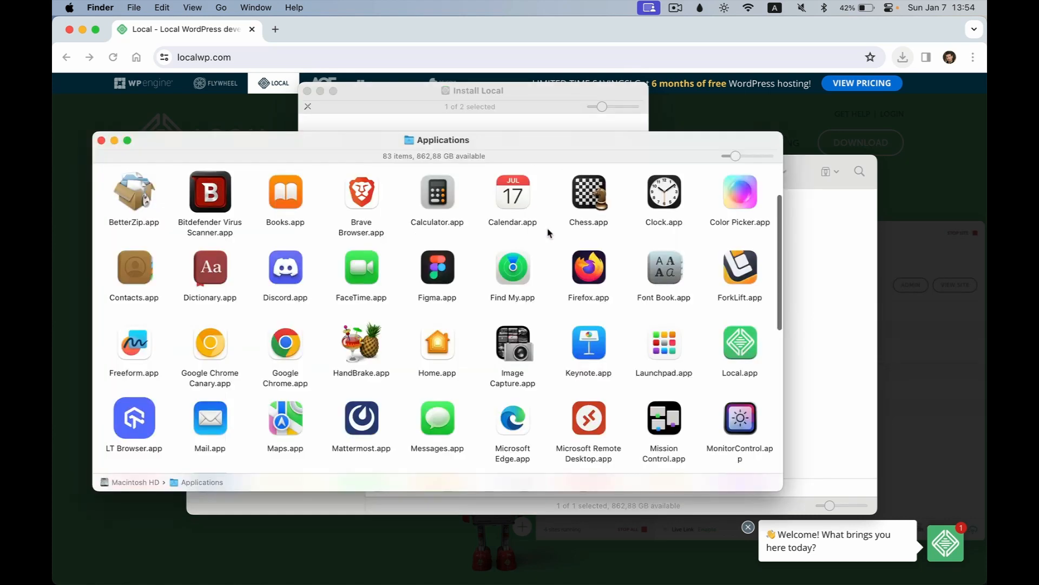
left_click(746, 351)
left_click_drag(746, 351, 772, 389)
left_click(501, 89)
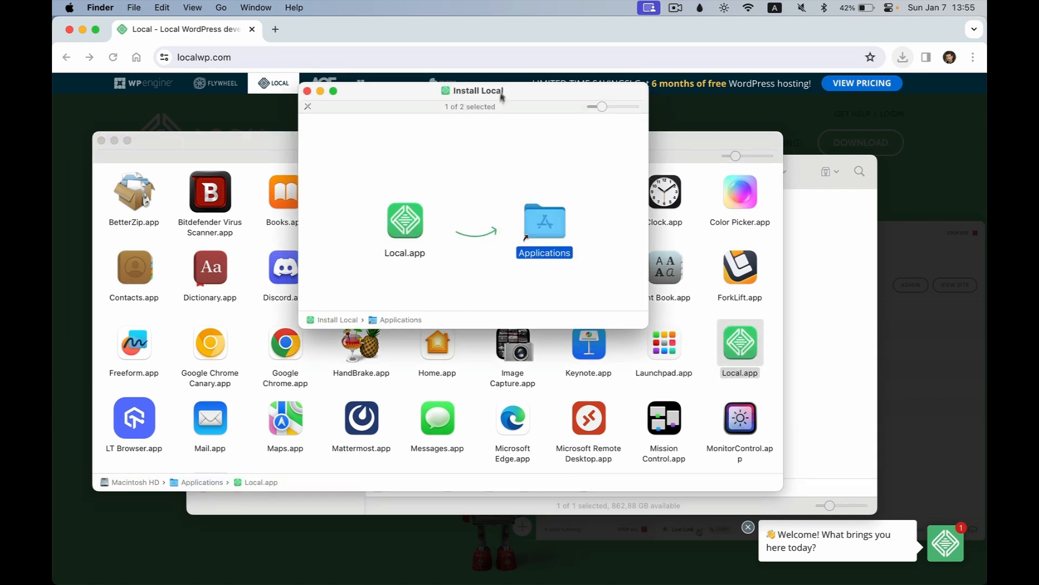
Step: Eject the Install Local disk and trash local-8.2.0-mac-arm64.dmg from Downloads
right_click(466, 138)
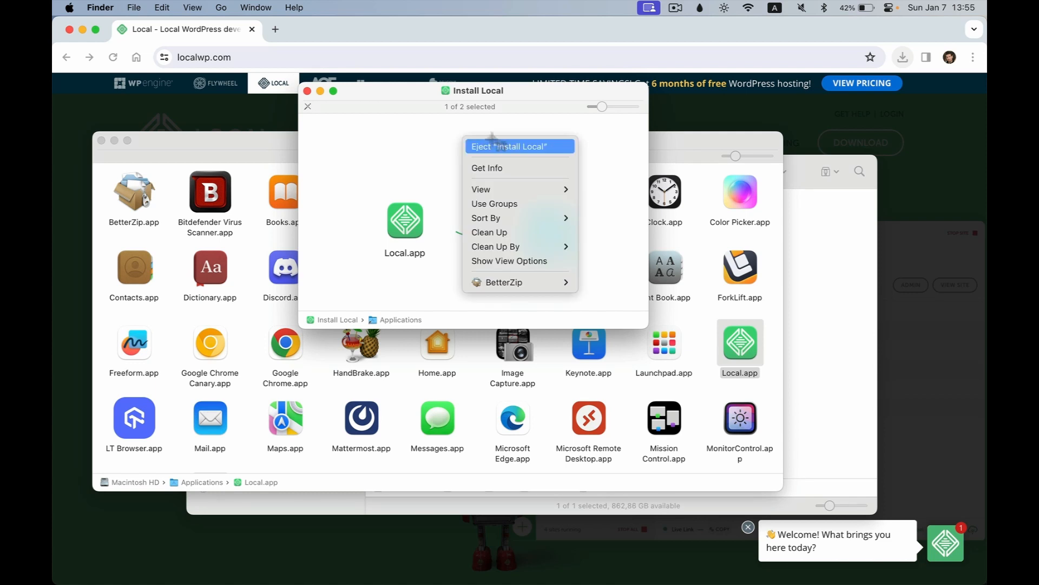
left_click(524, 147)
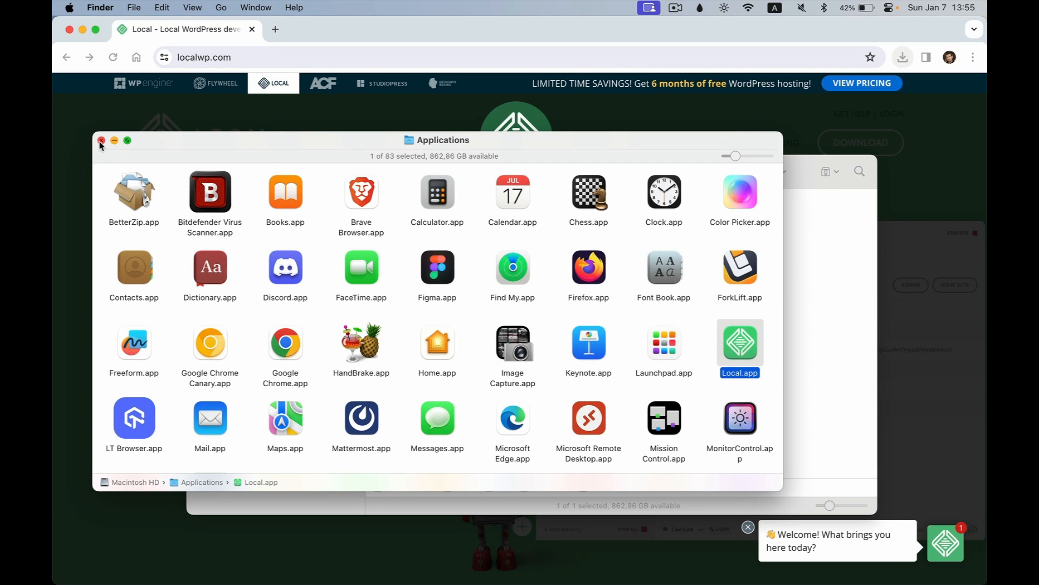
left_click(101, 141)
left_click_drag(394, 289, 452, 232)
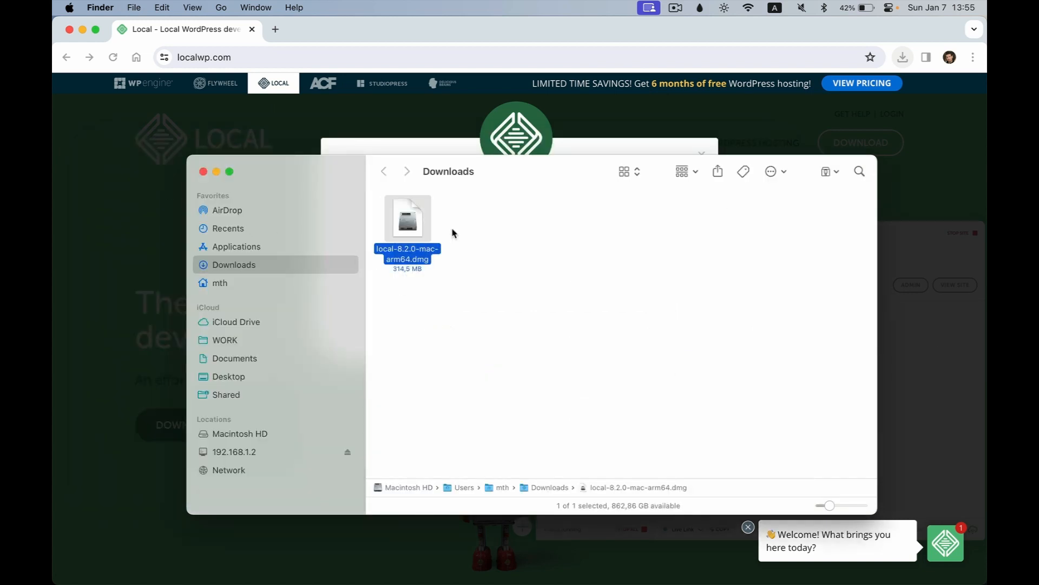
key("super+BackSpace")
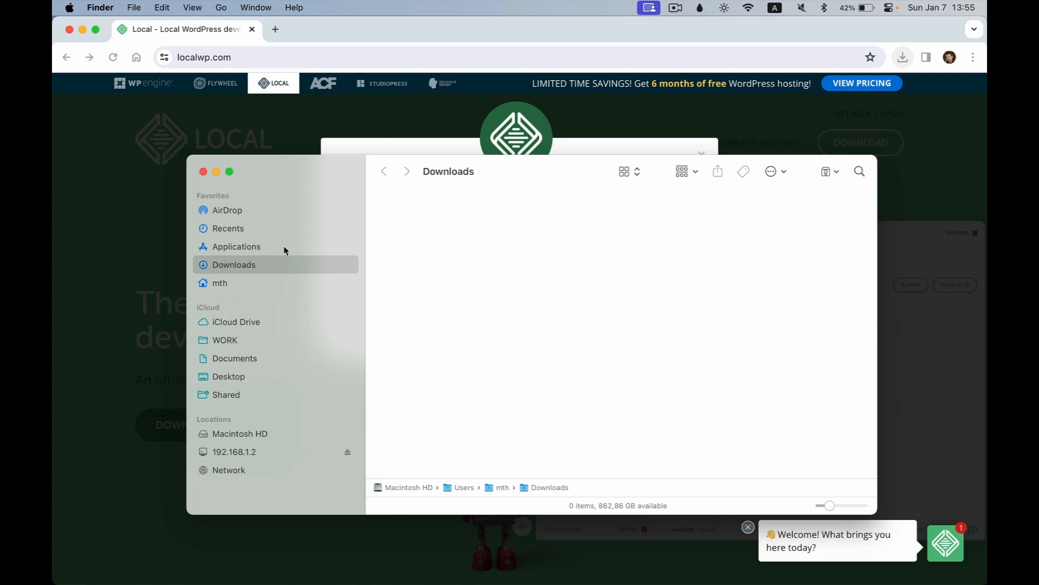
Step: Show the Applications folder and select Local.app
left_click(239, 247)
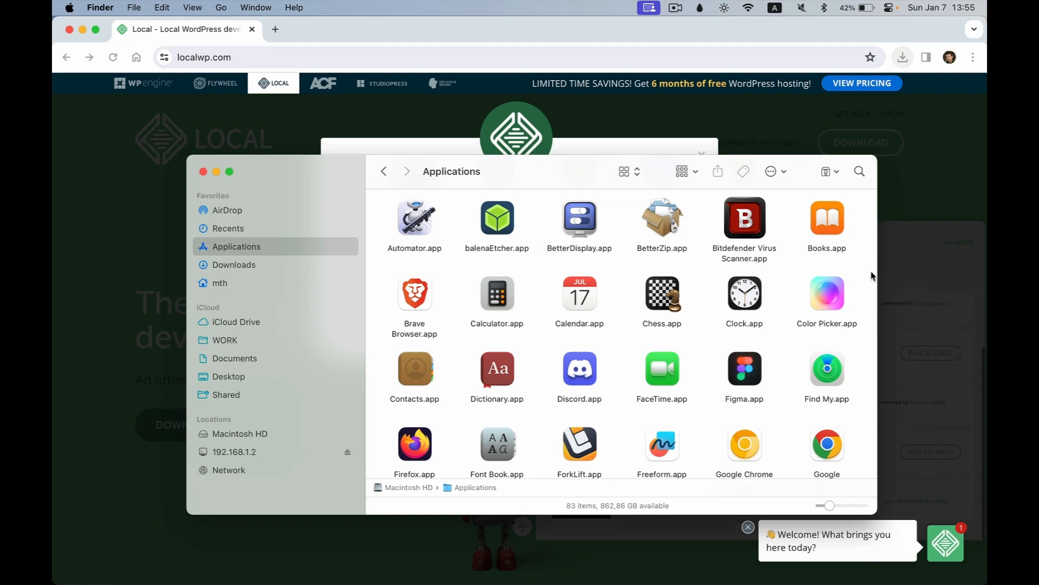
left_click_drag(873, 271, 872, 325)
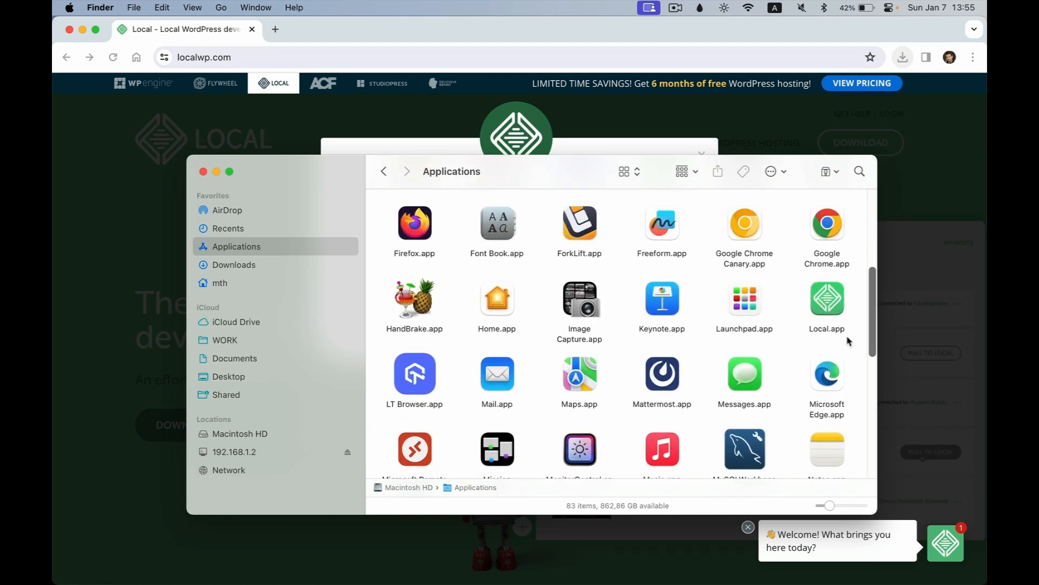
left_click(830, 309)
right_click(830, 306)
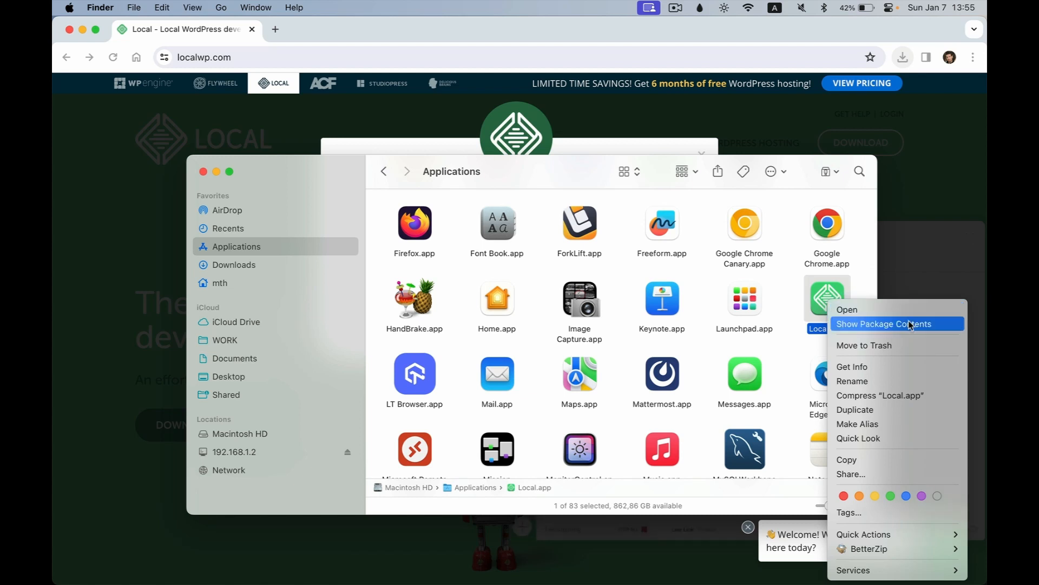
Step: Open Local.app, accepting the downloaded-from-the-Internet warning
left_click(872, 311)
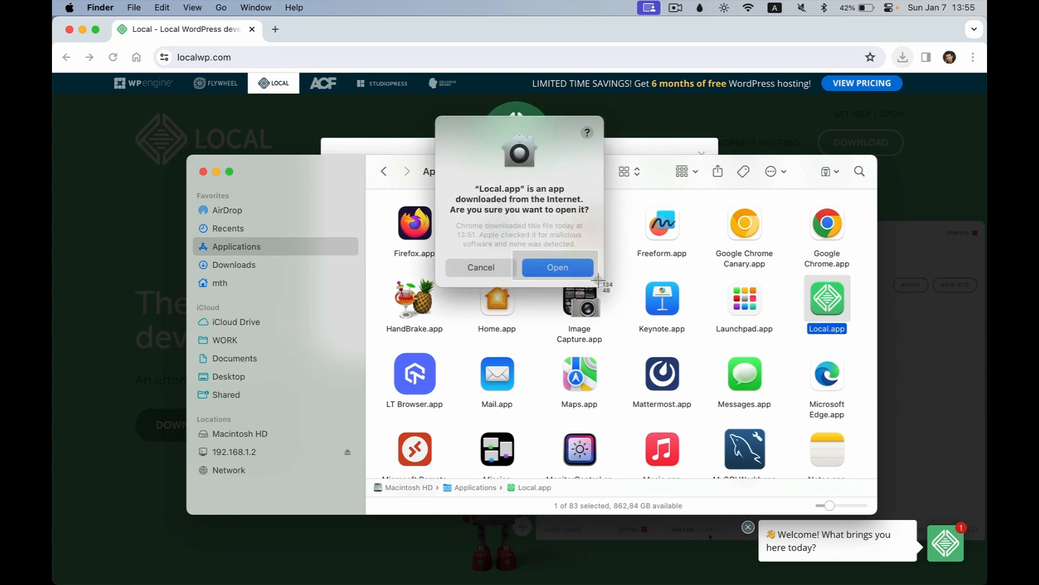
left_click(573, 268)
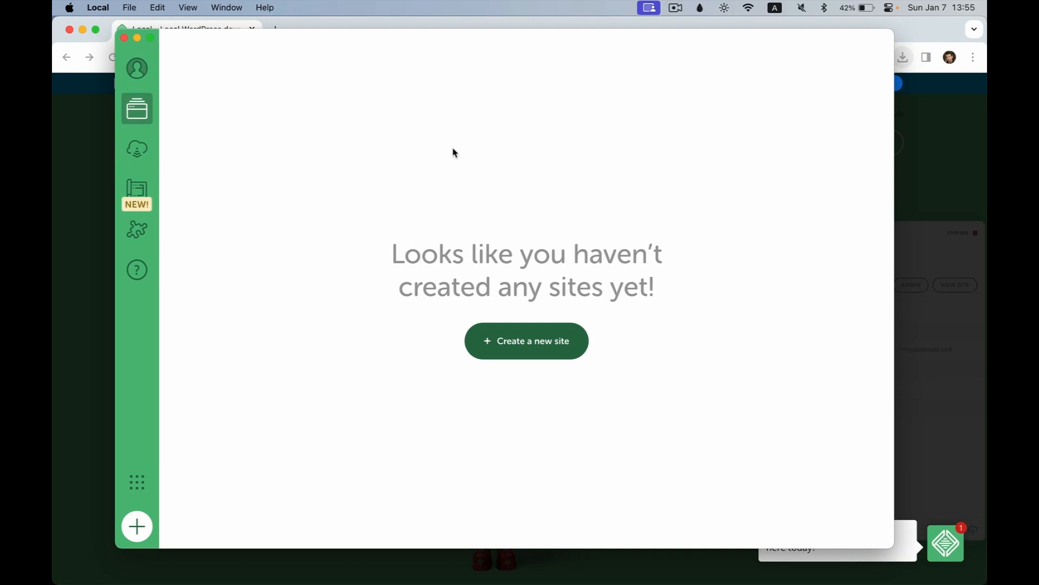
Step: Screenshot Local's empty sites screen and start creating a new site
key("super+shift+4")
left_click_drag(348, 198, 751, 388)
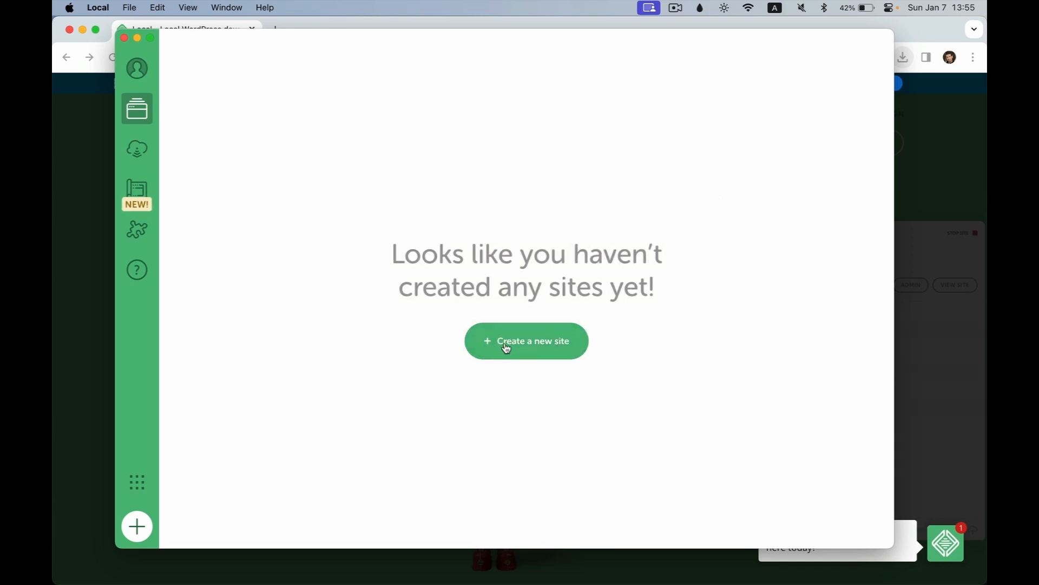
key("super+shift+4")
left_click_drag(444, 310, 628, 381)
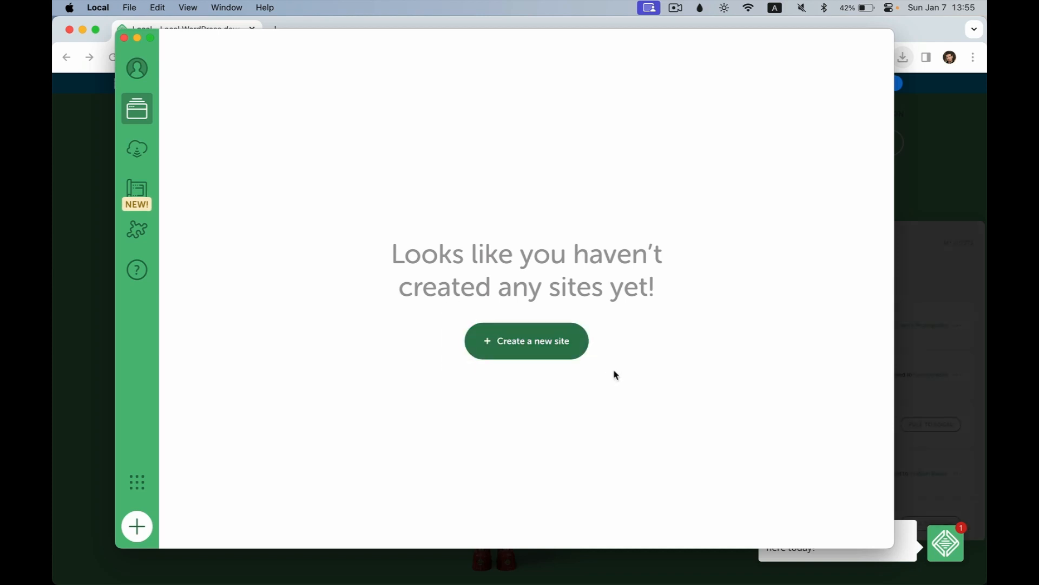
left_click(542, 339)
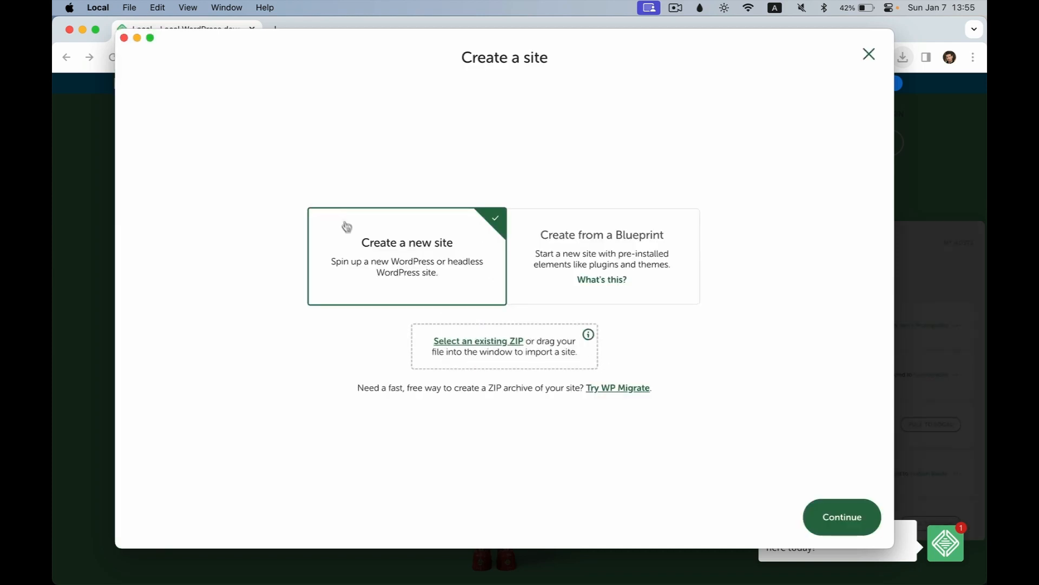
Step: Keep 'Create a new site' selected and continue to the site-name step
key("super+shift+4")
left_click_drag(263, 167, 756, 436)
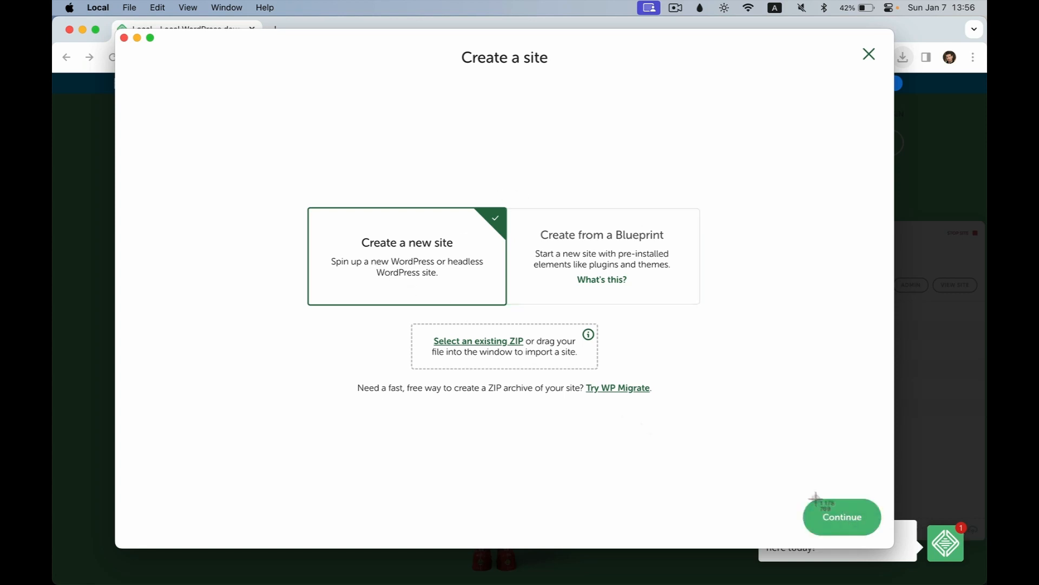
left_click(864, 534)
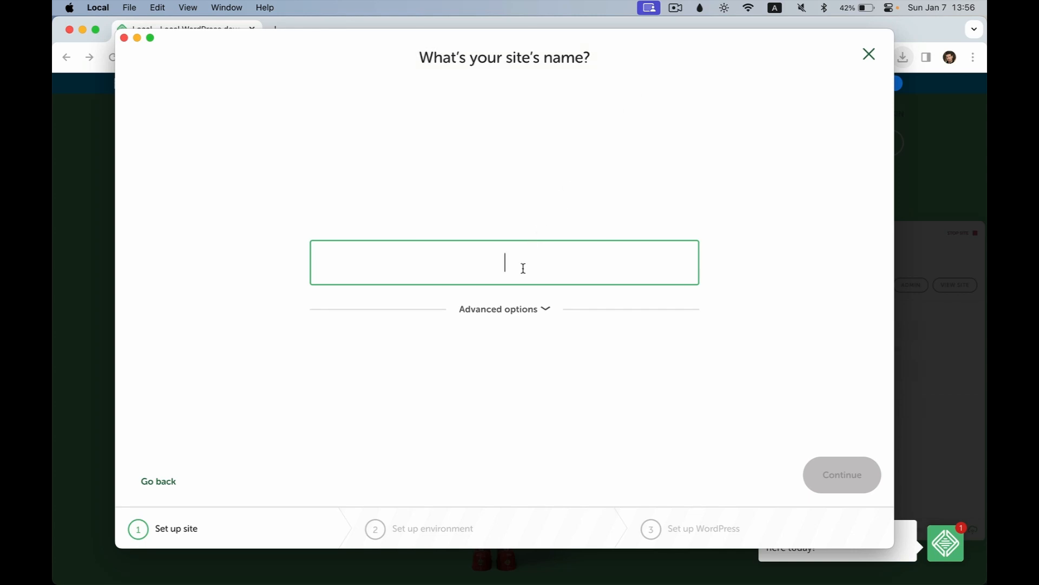
Step: Name the site lelementor and check its domain lelementor.local under Advanced options
type("lelementor")
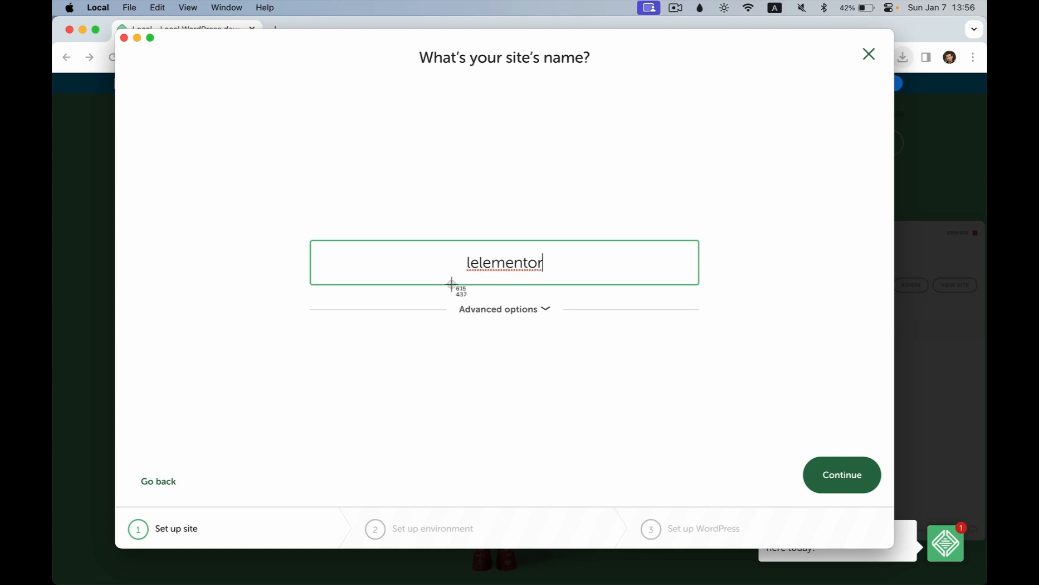
left_click(526, 311)
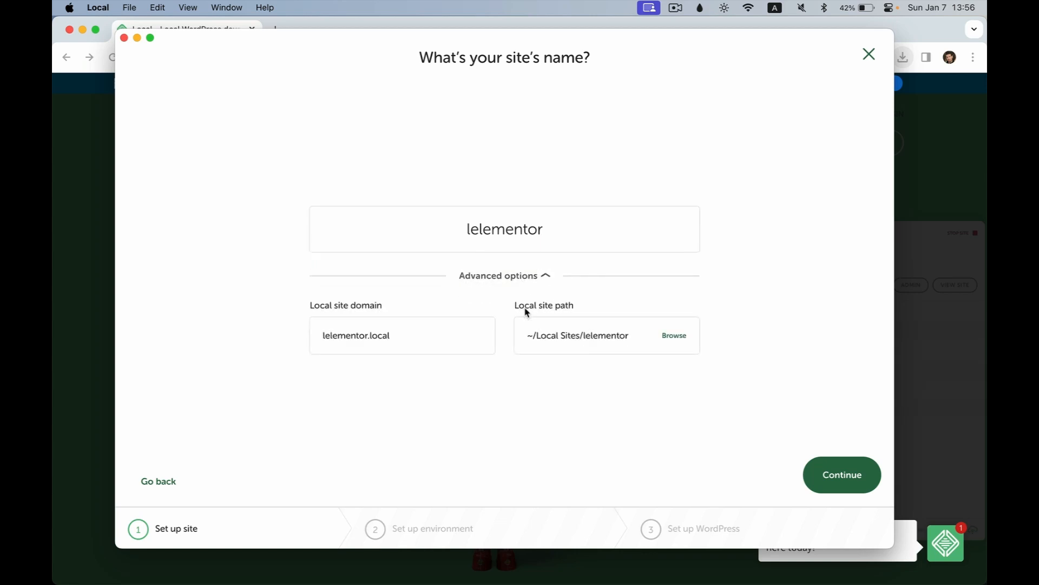
left_click_drag(425, 333, 262, 334)
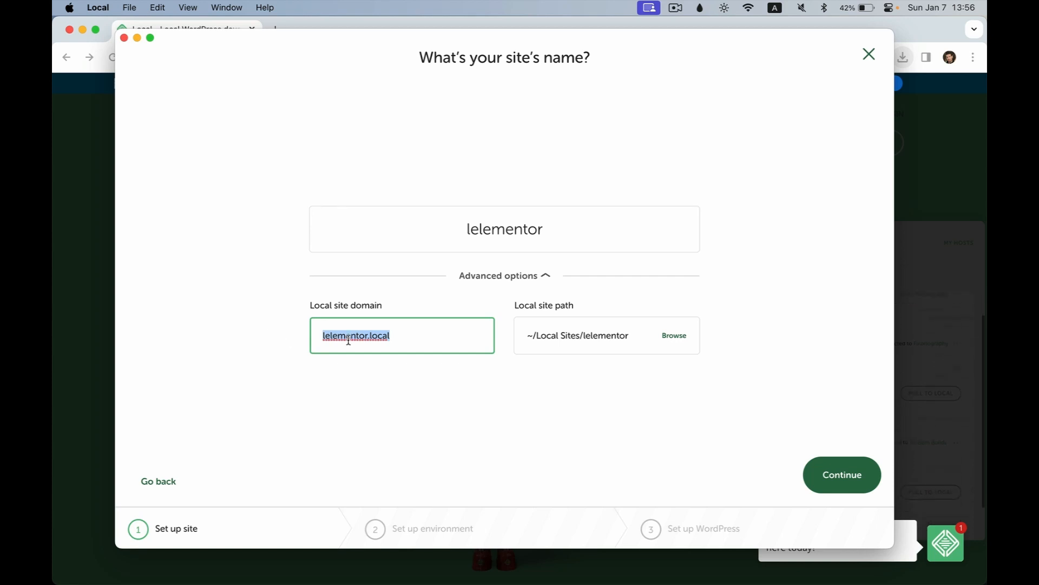
Step: Check the localwp.com address in Chrome, return to Local, then switch over to Finder
left_click(86, 206)
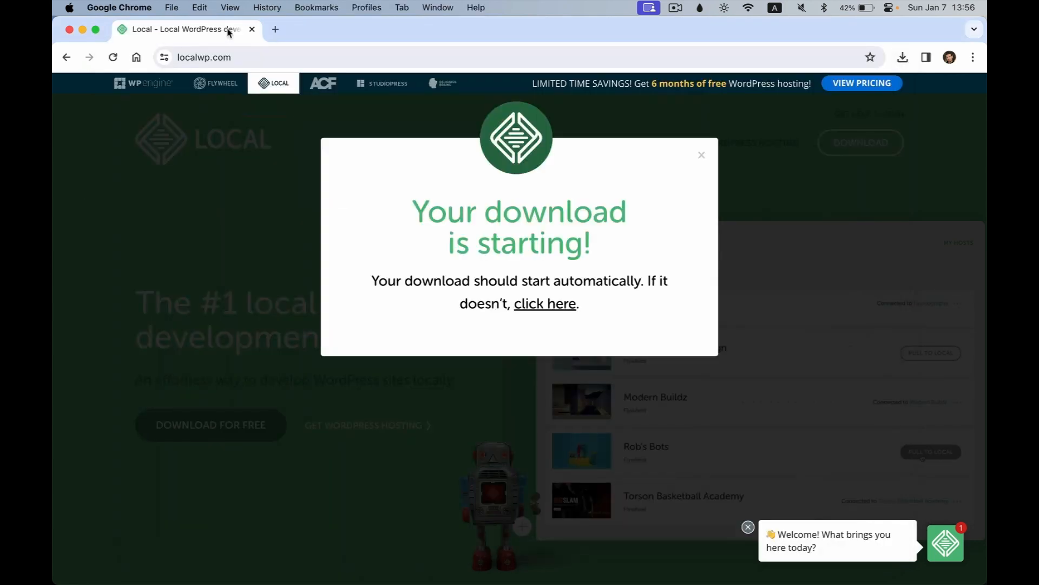
left_click(178, 57)
left_click_drag(200, 55, 249, 59)
key("super+Tab")
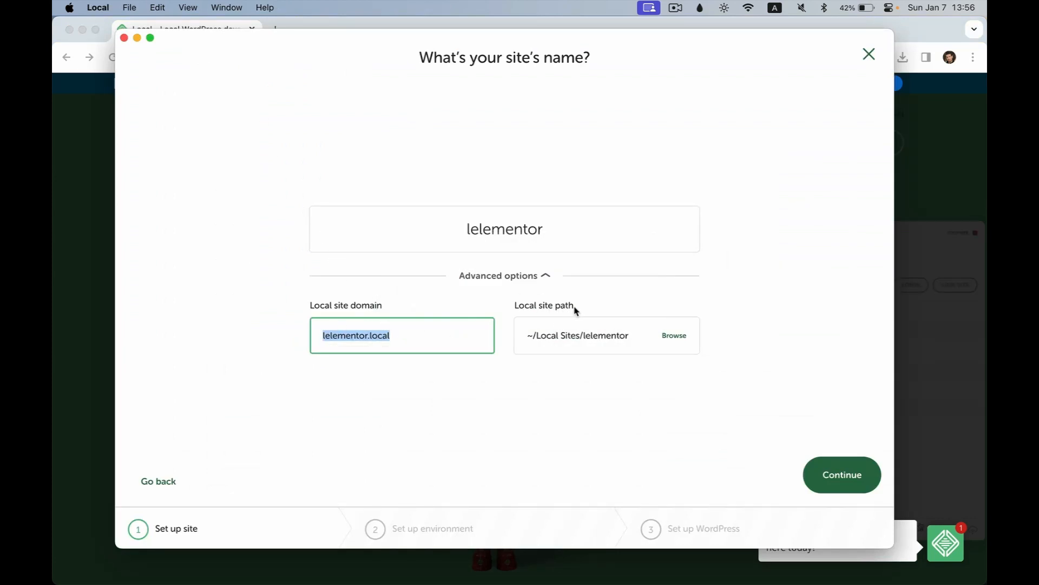
left_click(545, 340)
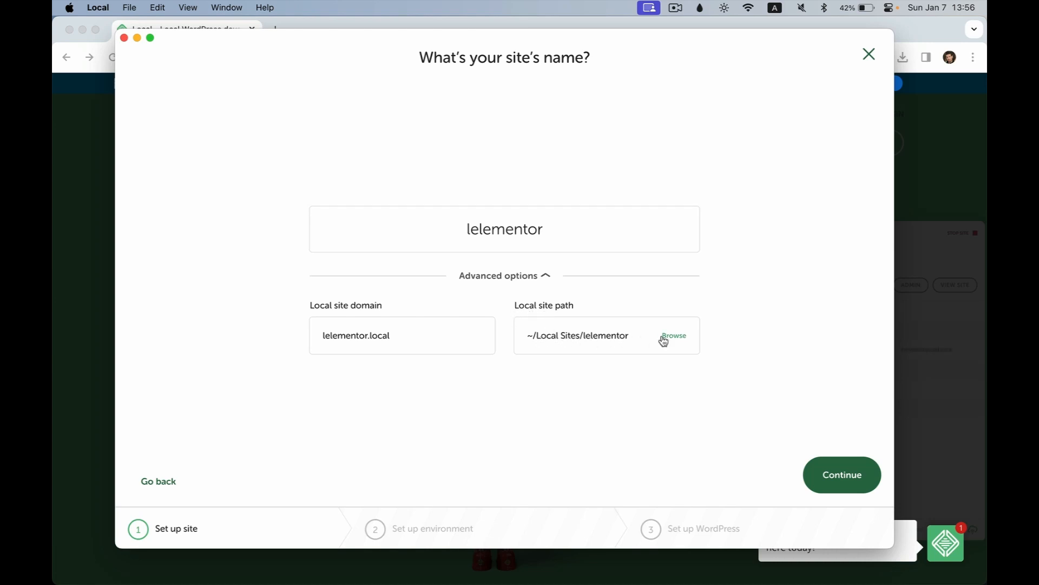
key("super+Tab")
key("super+Tab")
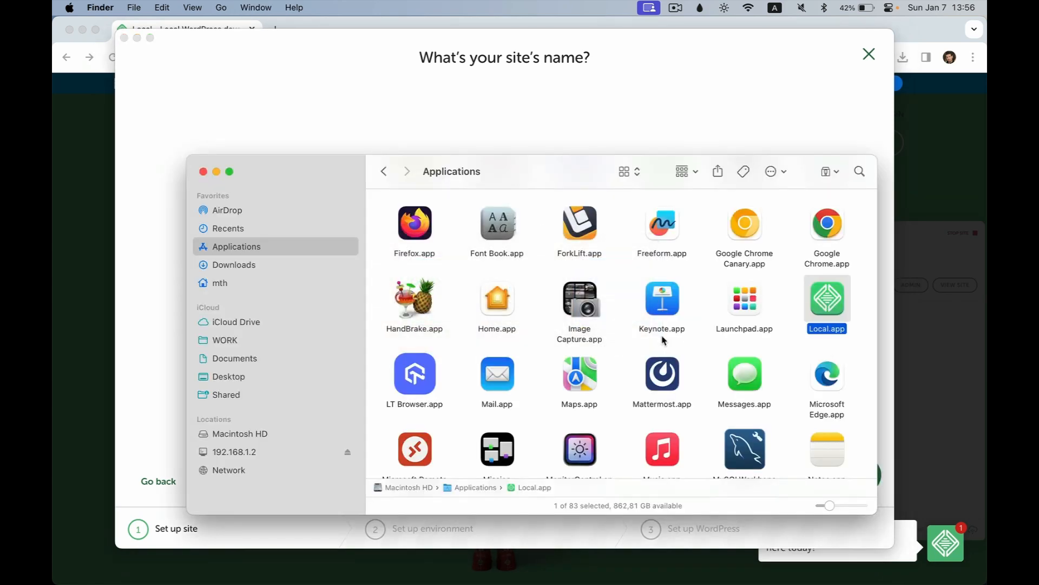
Step: Navigate in Finder via the Users folder into the user's home folder
left_click(242, 285)
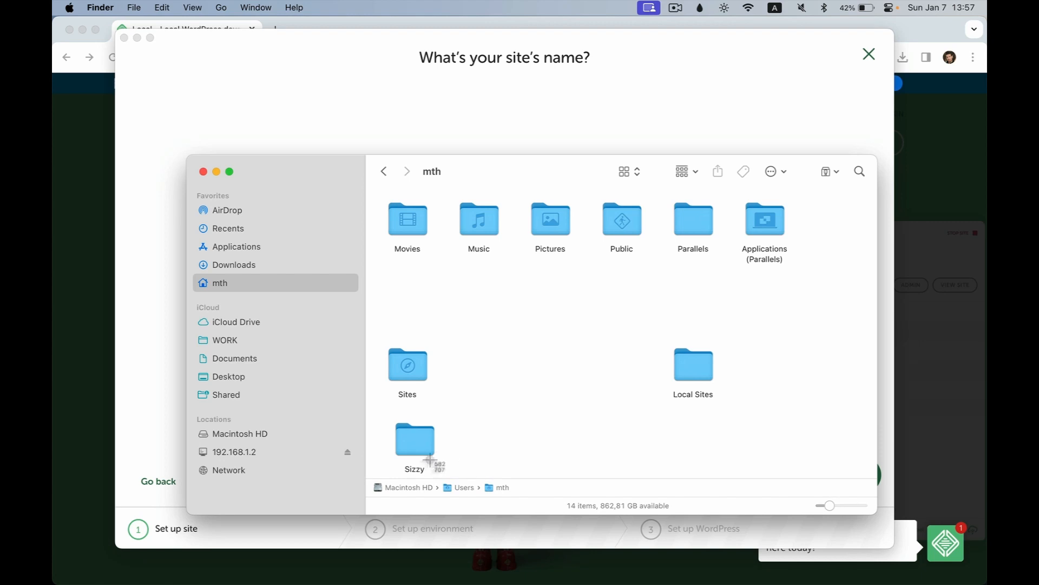
key("shift+super+4")
left_click_drag(374, 473, 437, 495)
double_click(457, 490)
left_click_drag(405, 301, 433, 202)
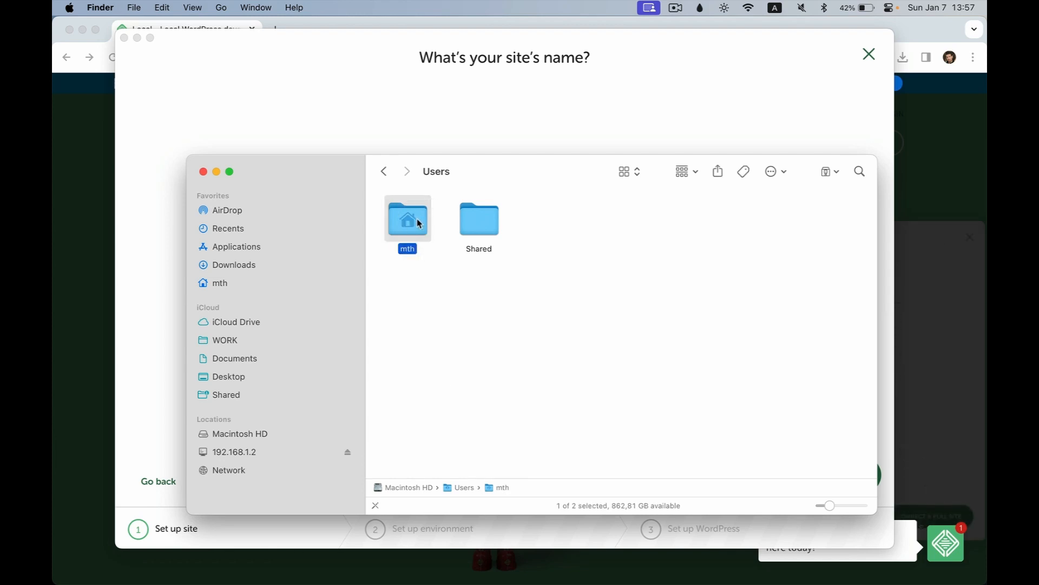
double_click(417, 219)
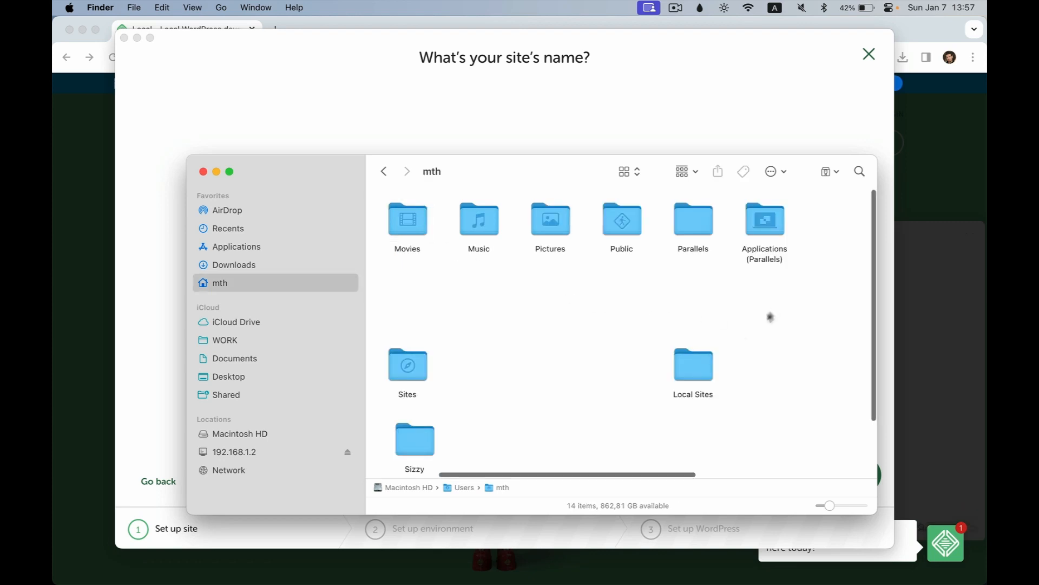
Step: Open Local Sites, screenshot it as empty, and return to Local's lelementor site-name step
left_click_drag(623, 431, 749, 346)
key("super+shift+4")
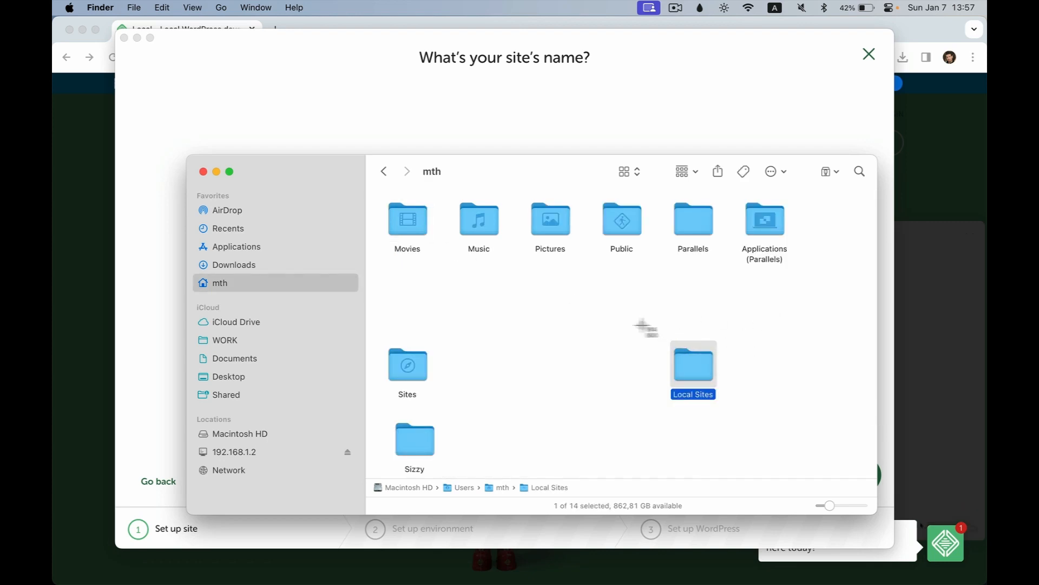
left_click_drag(617, 325, 757, 427)
double_click(696, 364)
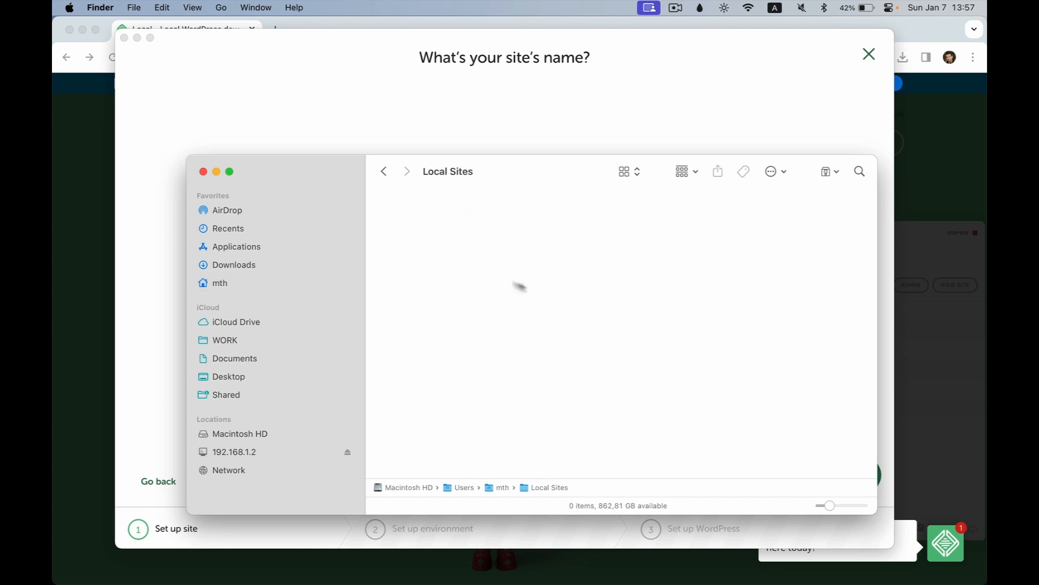
left_click_drag(383, 187, 725, 295)
left_click(542, 79)
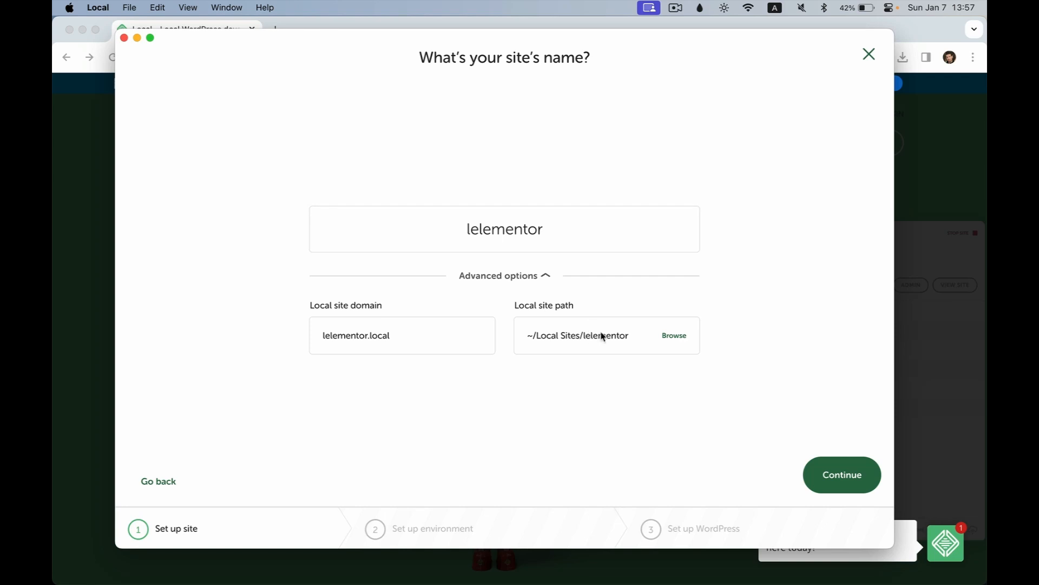
key("super+Tab")
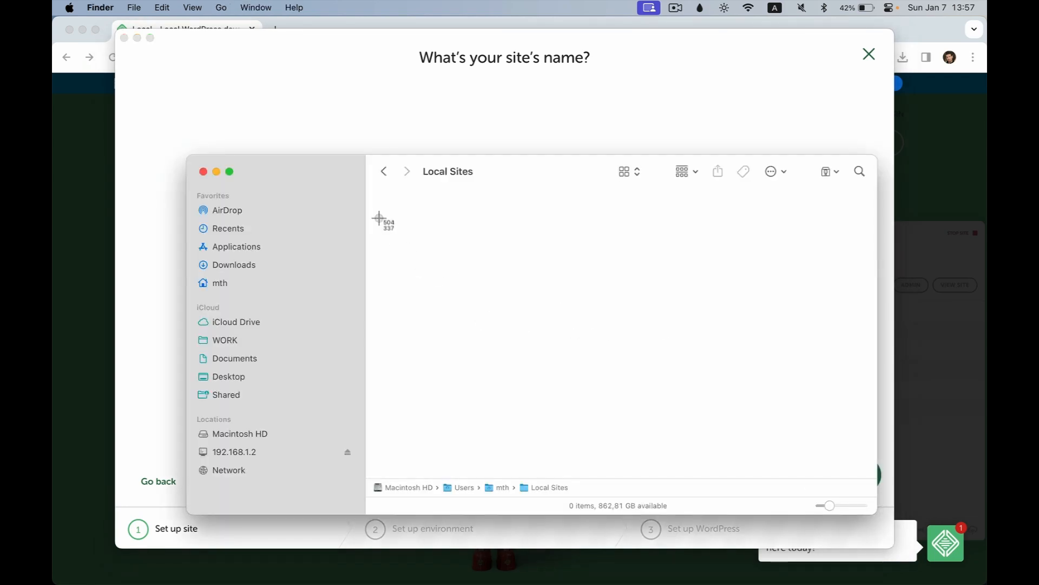
left_click_drag(379, 198, 513, 262)
key("super+Tab")
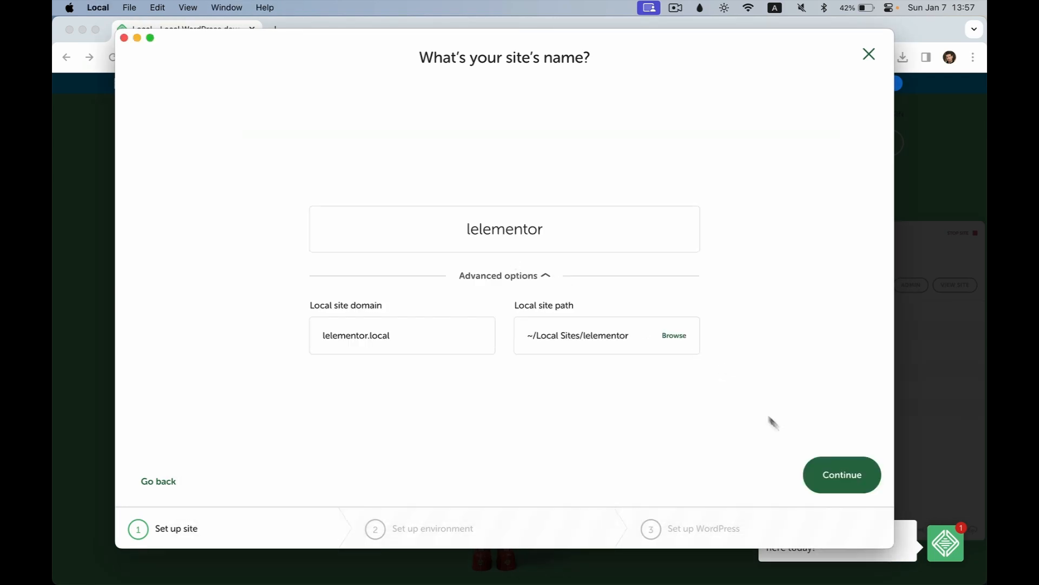
Step: Accept the Preferred environment (PHP 8.1.23, nginx, MySQL 8.0.16) and advance to WordPress setup
left_click(857, 492)
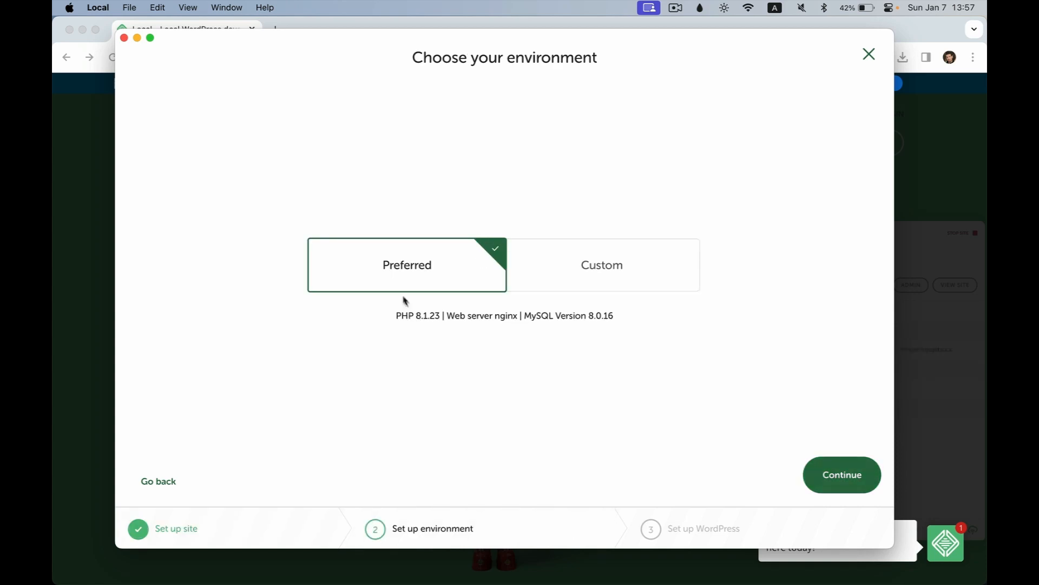
key("super+shift+4")
left_click_drag(388, 298, 621, 326)
key("shift+super+4")
left_click_drag(785, 429, 892, 502)
left_click(870, 481)
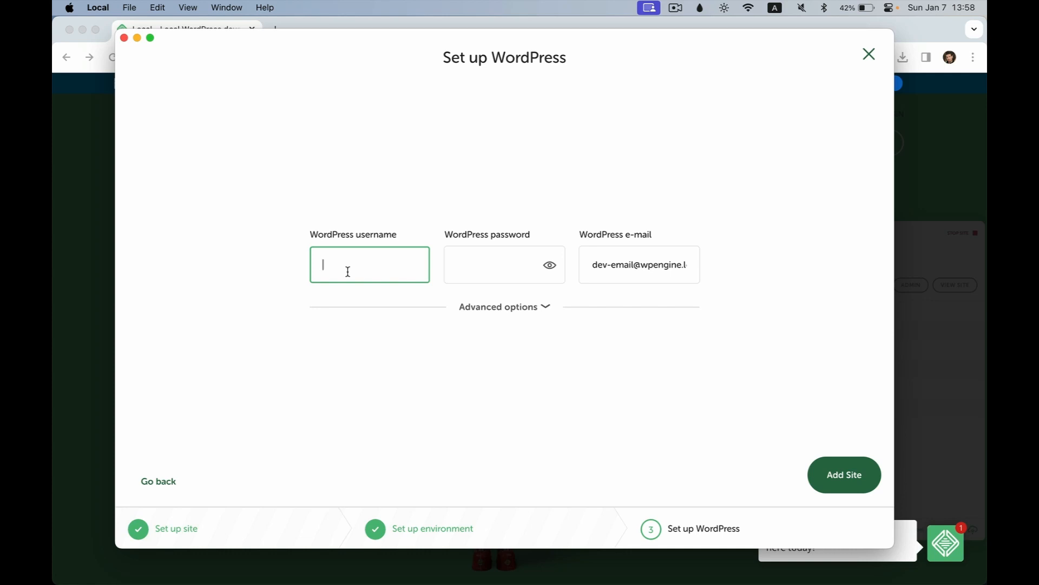
Step: Enter the WordPress admin username, password and e-mail address
type("admin")
key("super+a")
type("lelementor")
key("super+a")
type("myname")
left_click(464, 259)
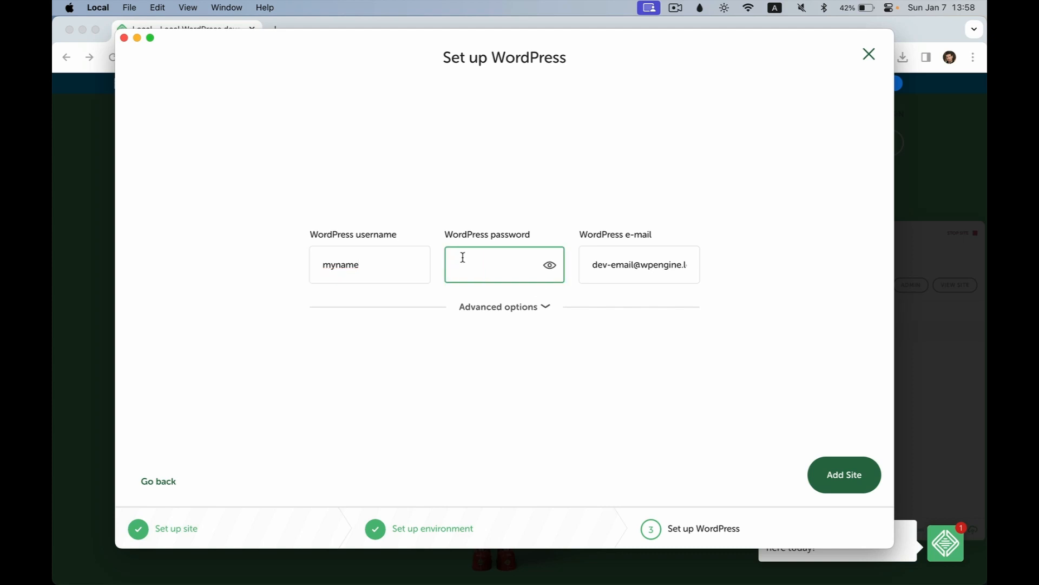
left_click(607, 261)
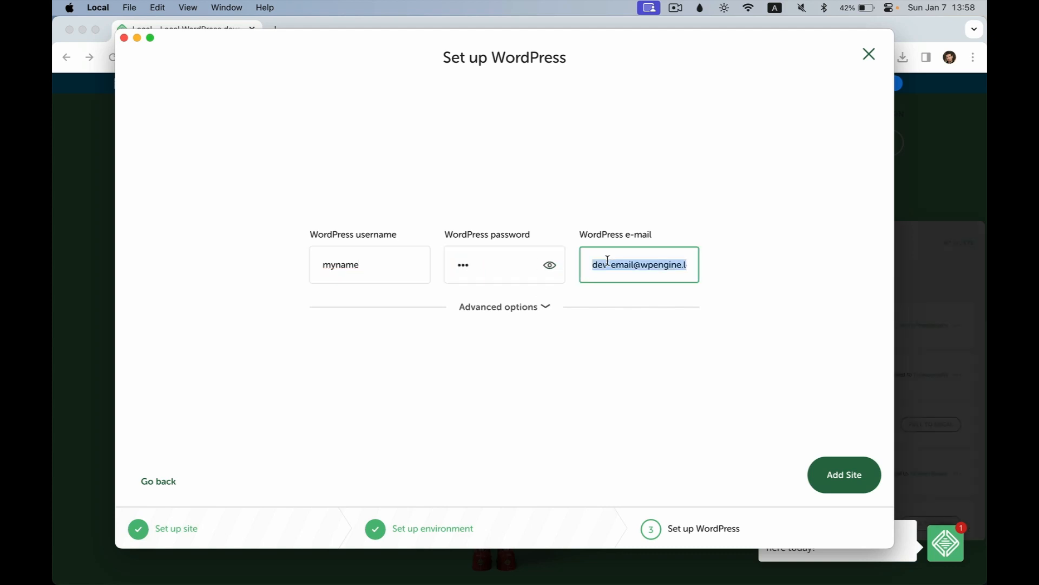
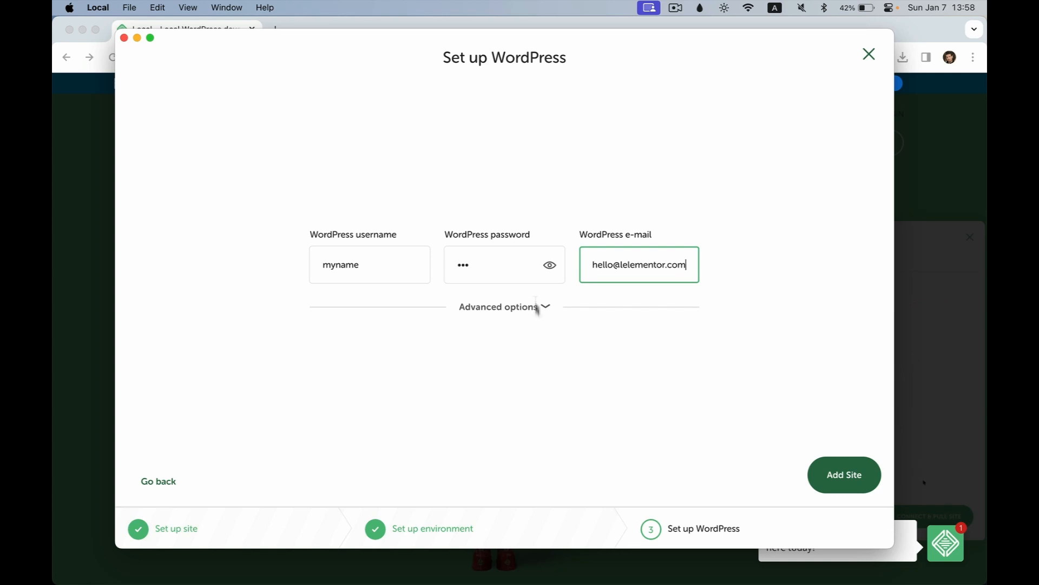
Step: Confirm Multisite is set to No under Advanced options and add the site
left_click(493, 309)
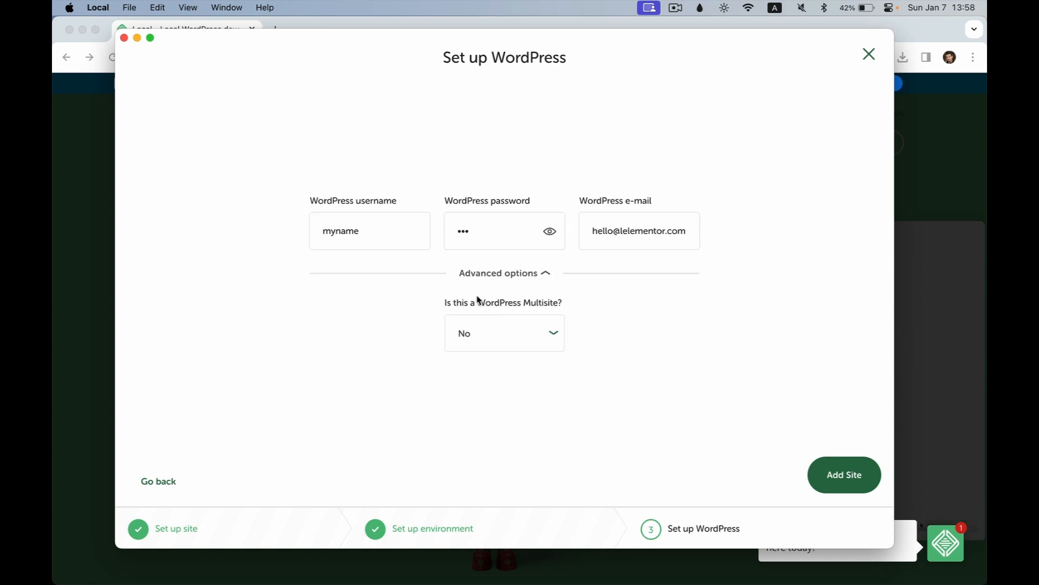
key("super+shift+4")
left_click_drag(424, 291, 589, 366)
left_click(855, 475)
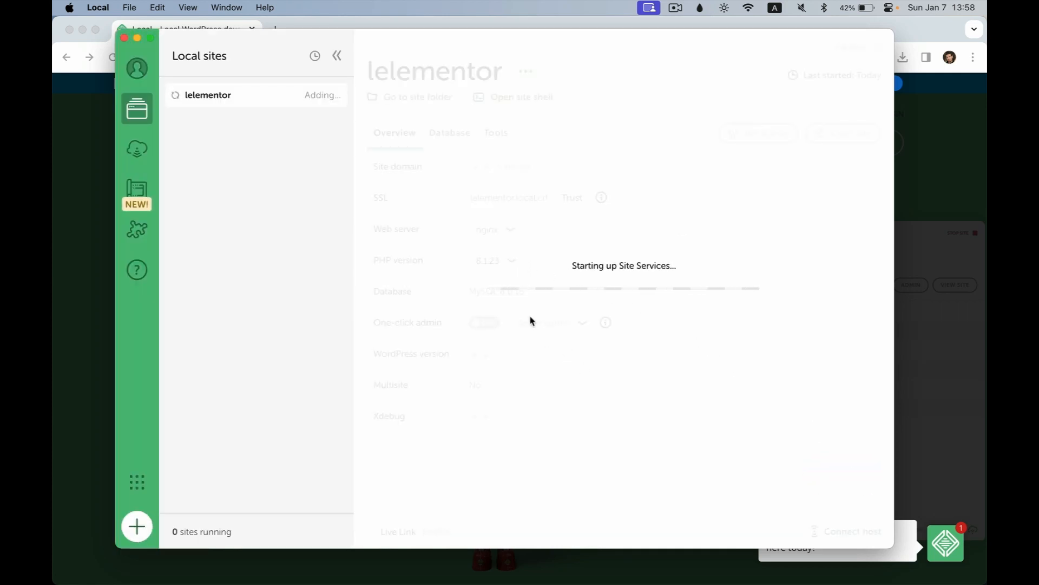
Step: Authorize with the macOS password so Local installs WordPress 6.4.2 for lelementor
key("super+shift+4")
left_click_drag(473, 207, 854, 357)
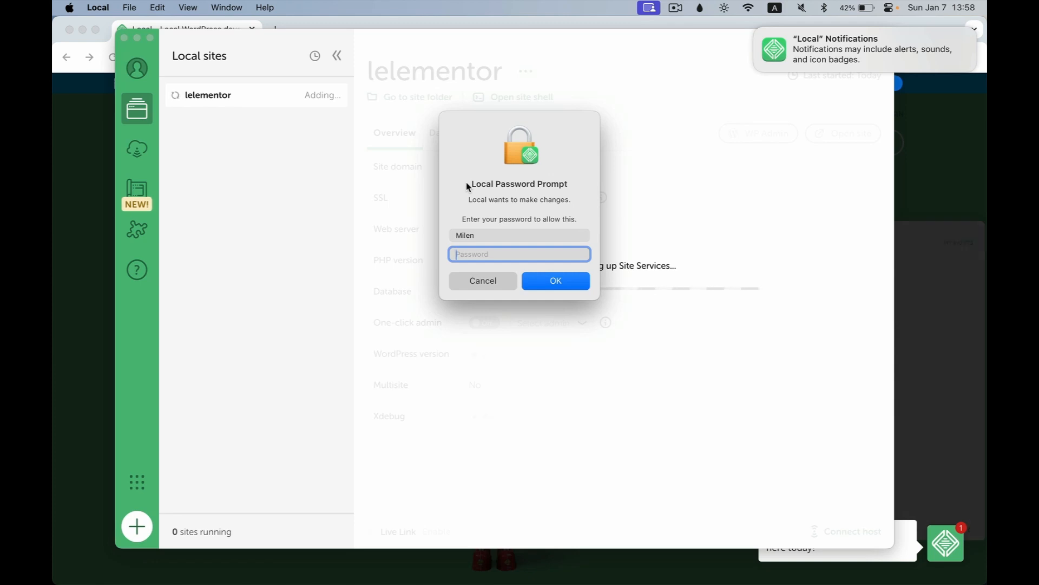
type("••")
left_click(563, 282)
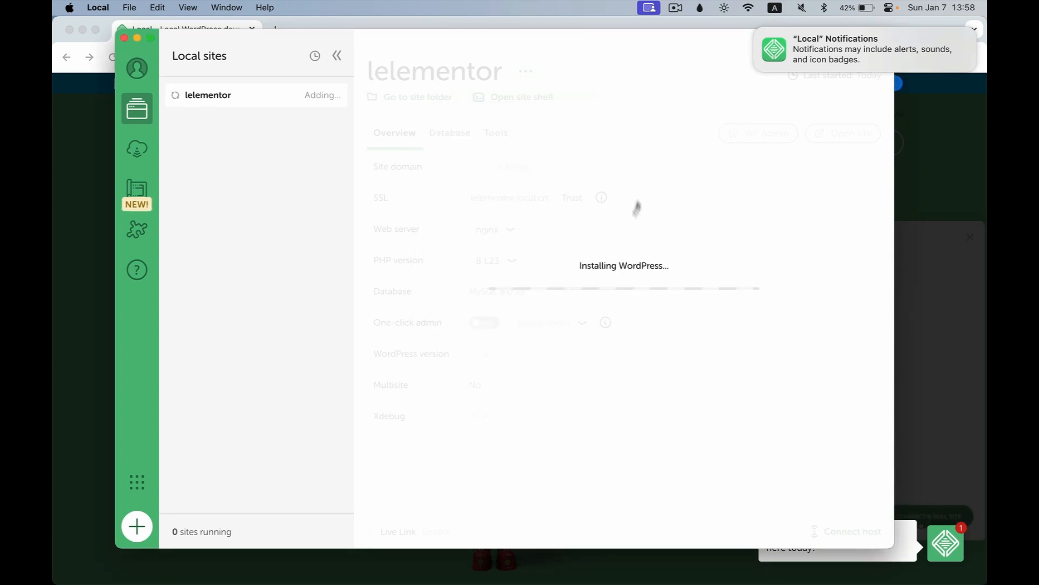
key("super+shift+4")
left_click_drag(560, 248, 643, 312)
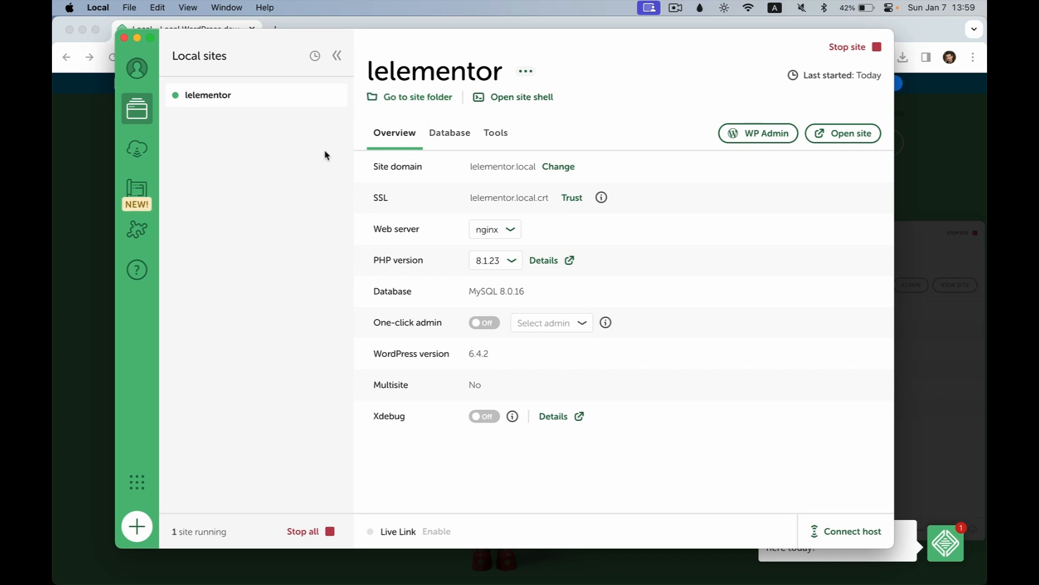
Step: Browse the lelementor site folder in Finder: app, conf, logs and the public WordPress files
key("super+Tab")
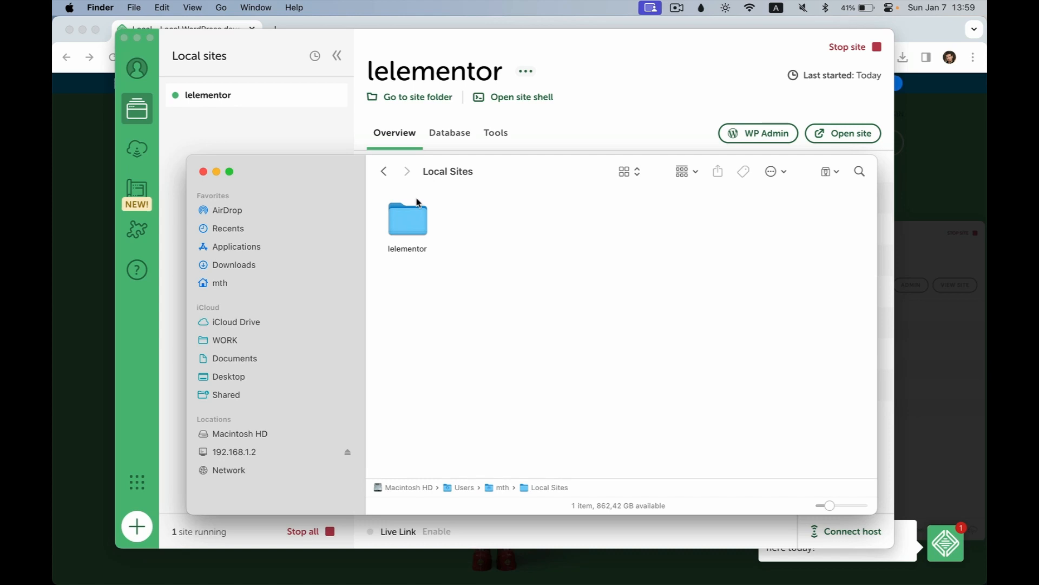
key("super+shift+4")
left_click_drag(368, 191, 460, 268)
left_click(410, 218)
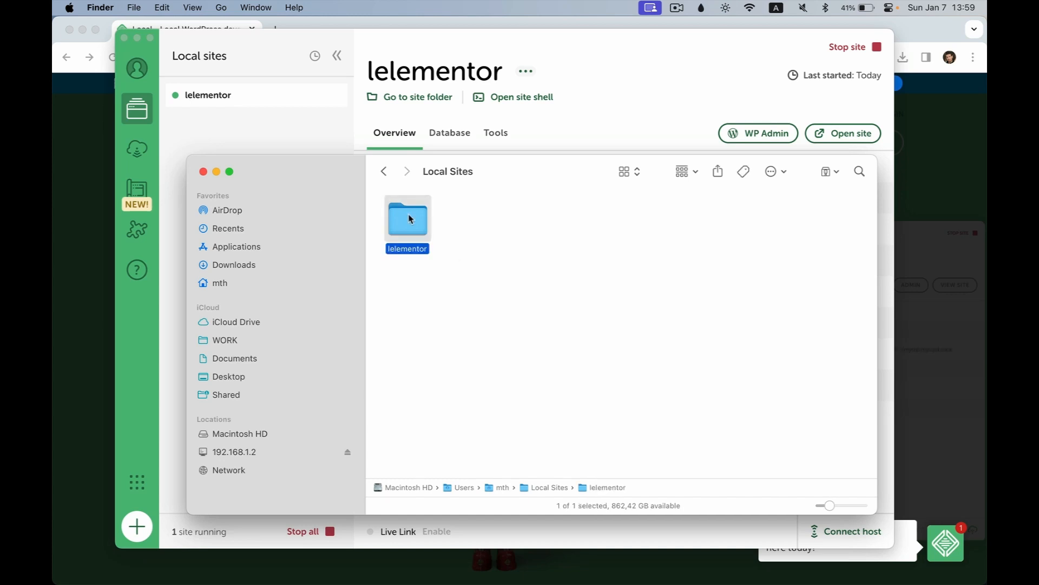
double_click(410, 218)
left_click_drag(396, 270, 598, 232)
left_click(599, 233)
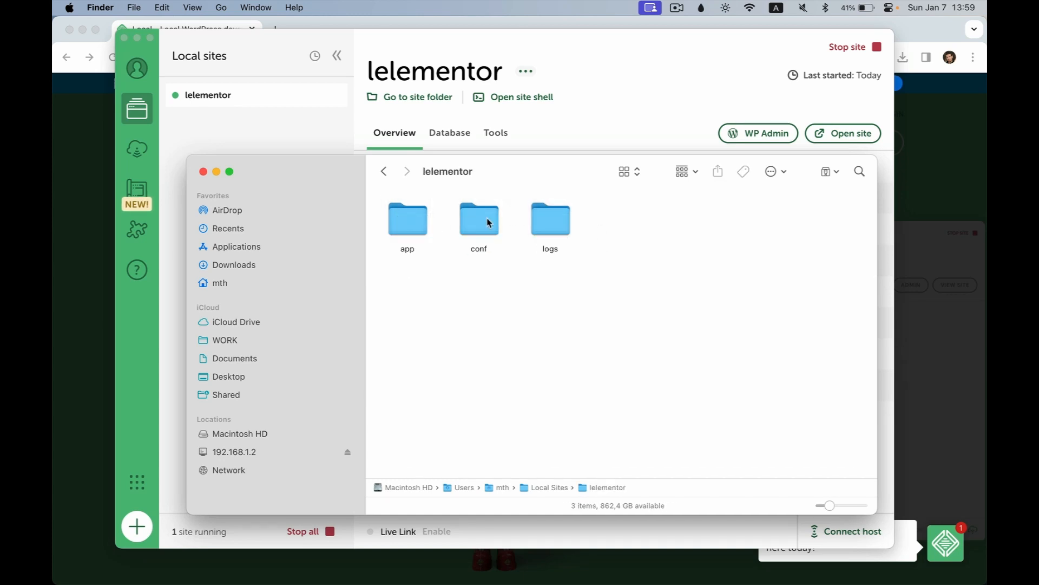
double_click(414, 226)
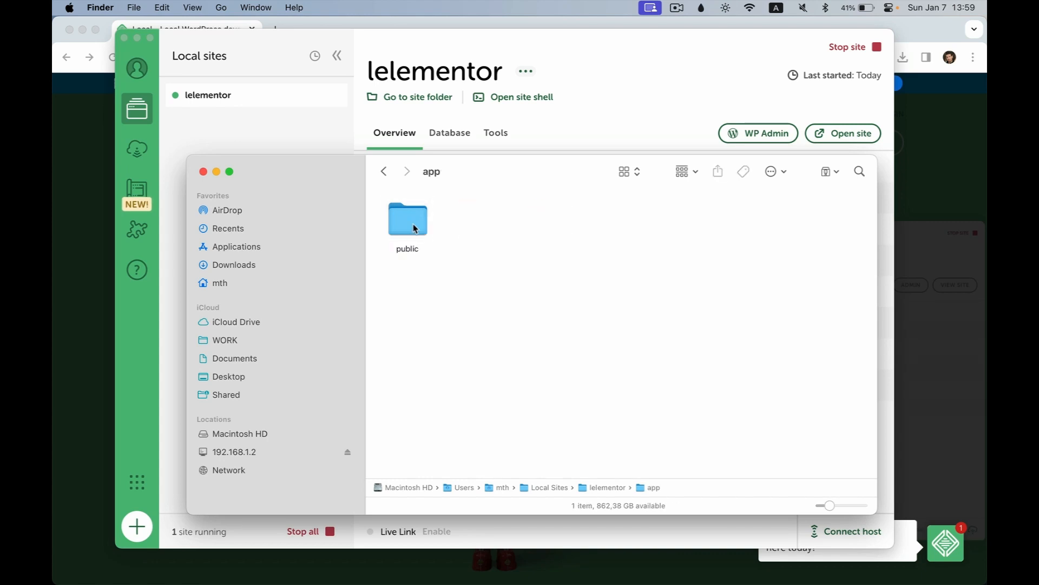
double_click(413, 227)
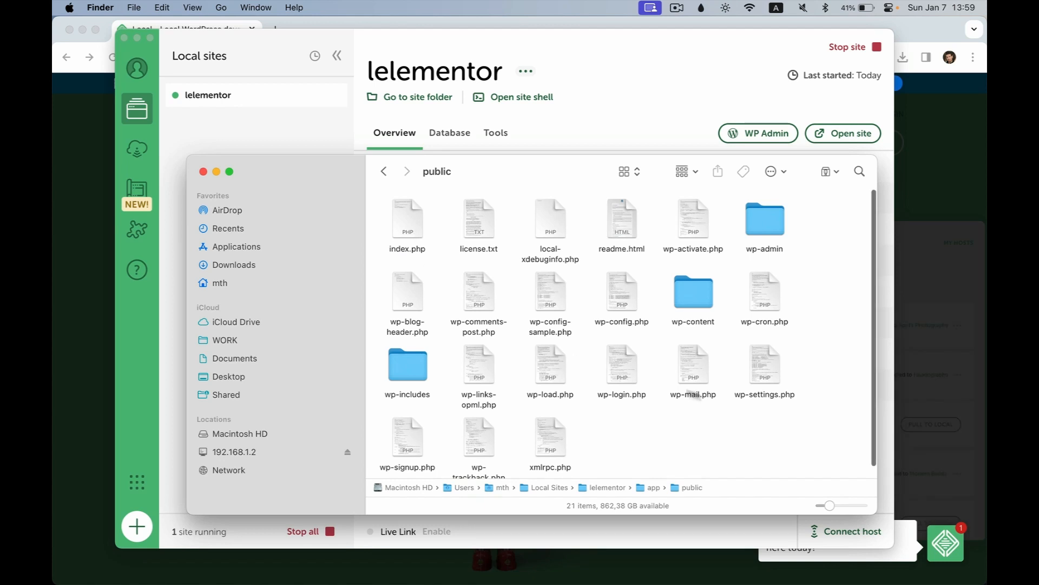
left_click_drag(832, 207, 394, 464)
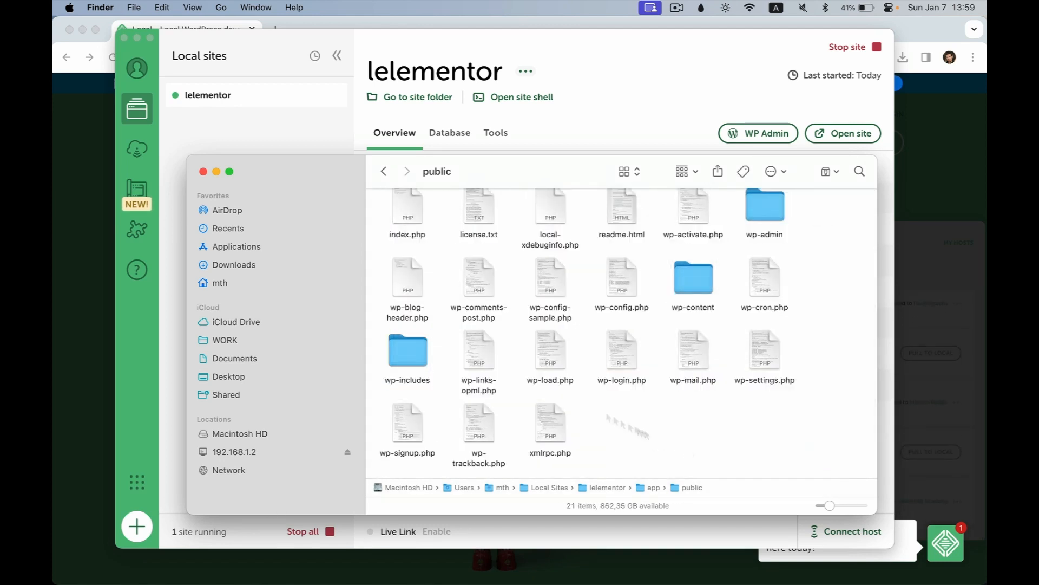
Step: Close Finder, reopen the site folder from Local's overview, and close it again
left_click(203, 171)
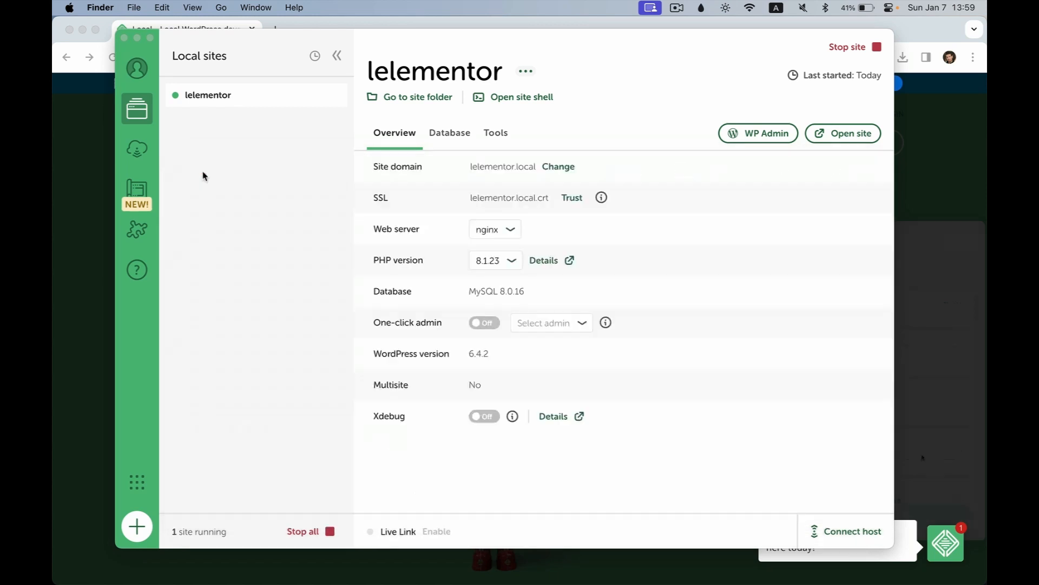
left_click(248, 205)
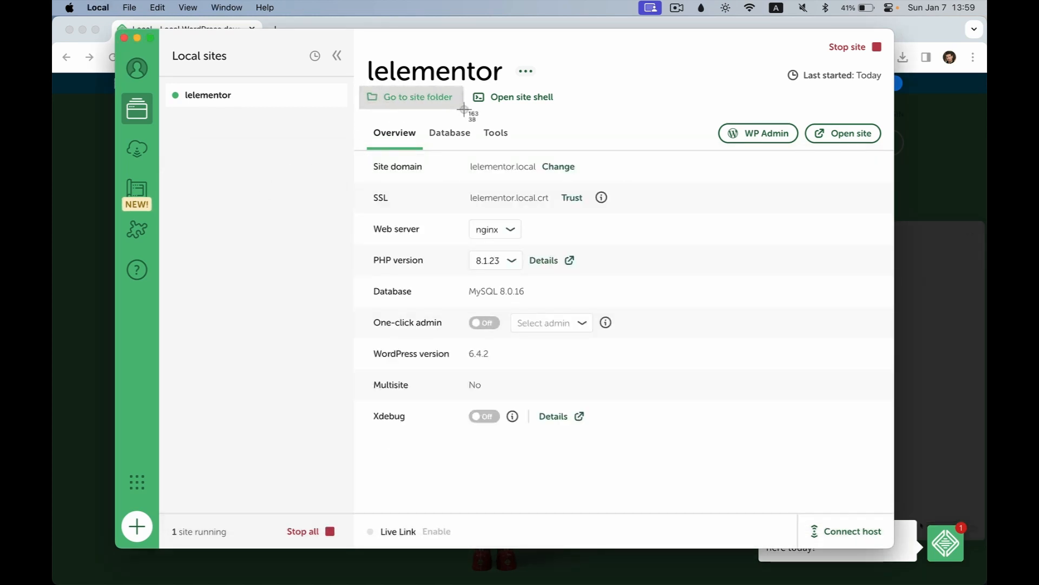
left_click(441, 99)
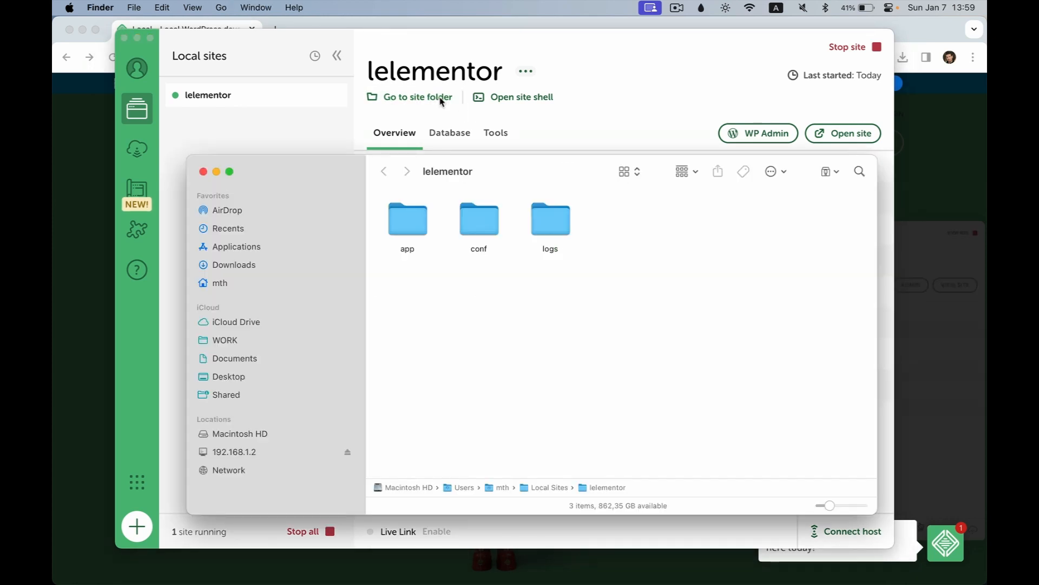
left_click(203, 171)
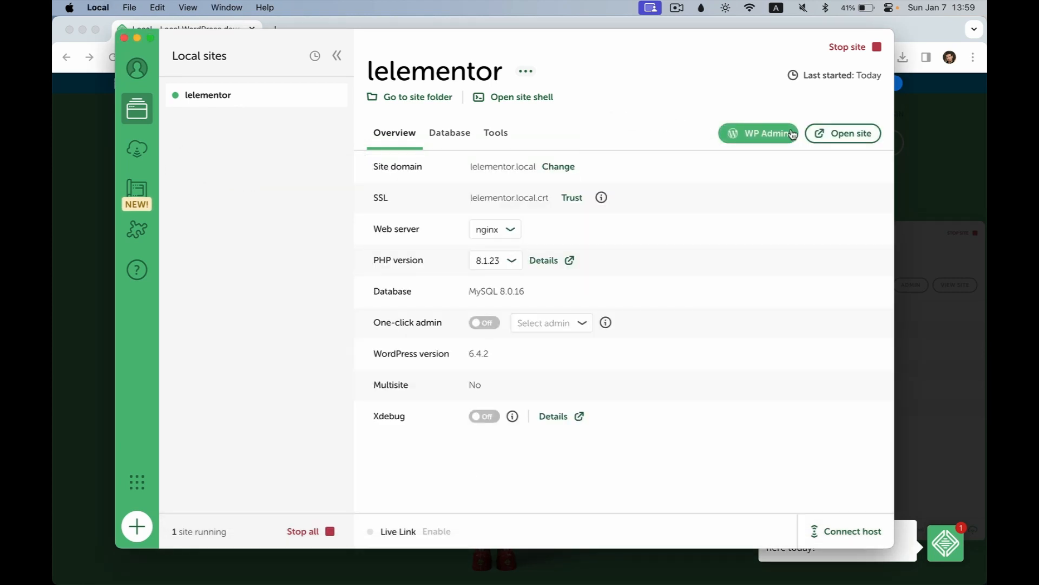
Step: Open the lelementor site and its WP Admin login page in Chrome from Local
left_click(854, 137)
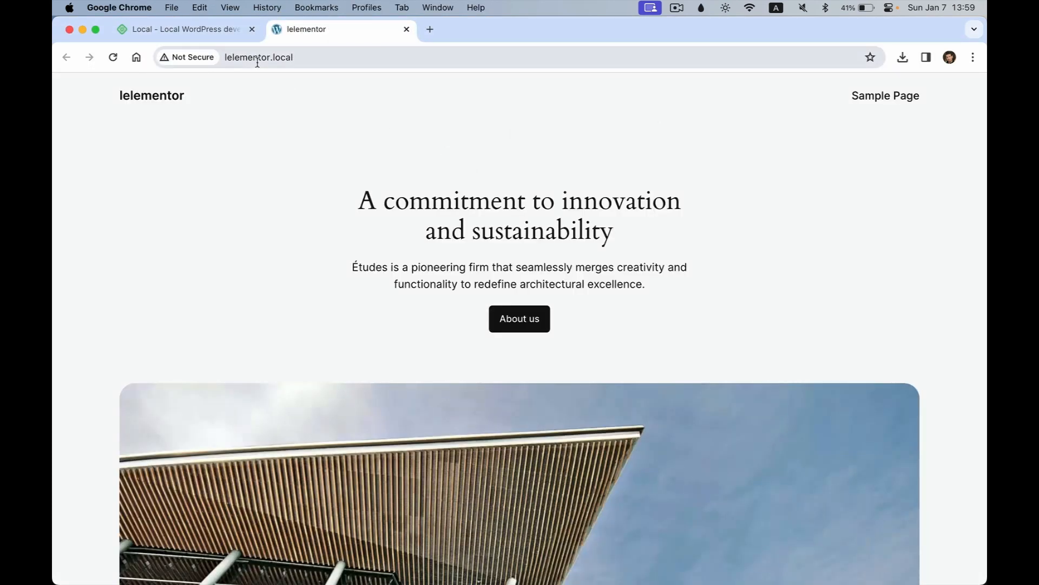
left_click(225, 57)
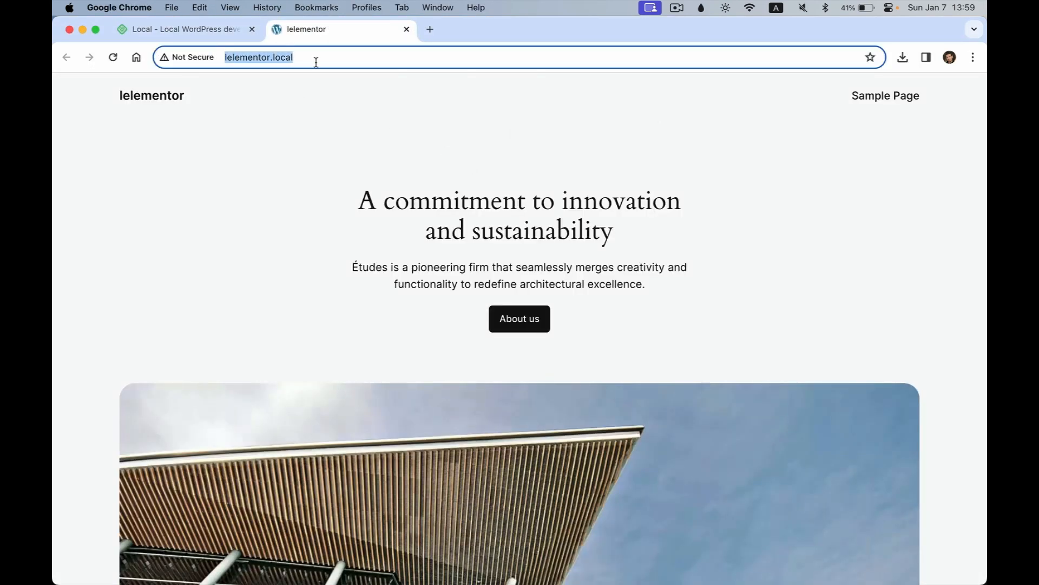
key("super+Tab")
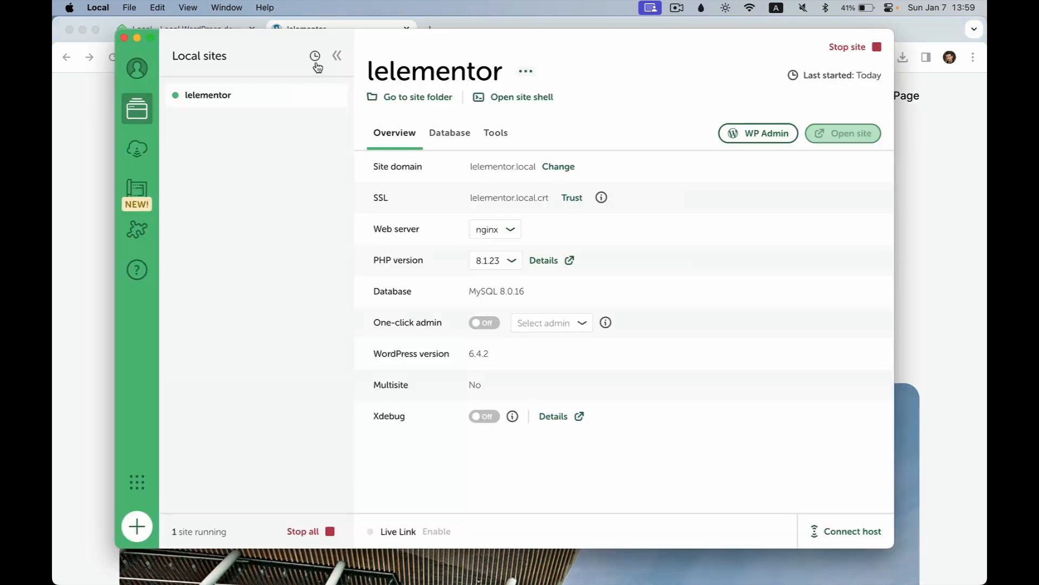
left_click(741, 136)
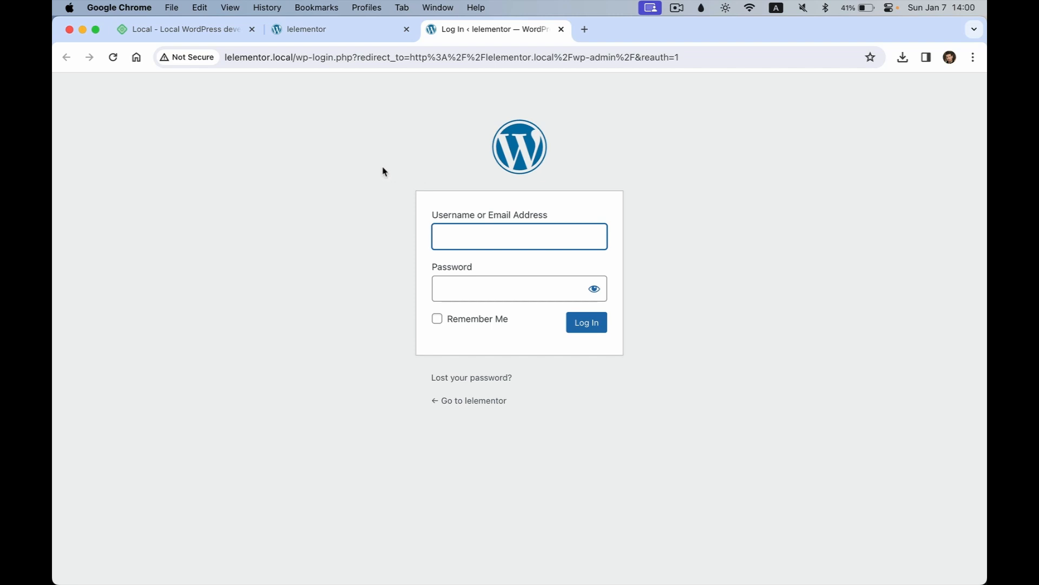
left_click(336, 33)
left_click_drag(300, 55, 190, 65)
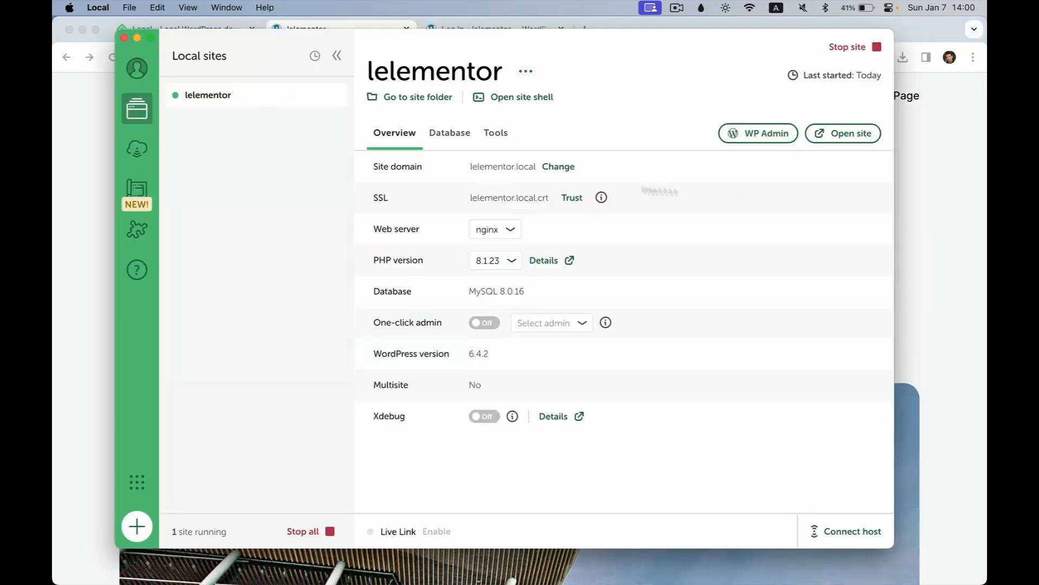
key("super+Tab")
left_click(746, 125)
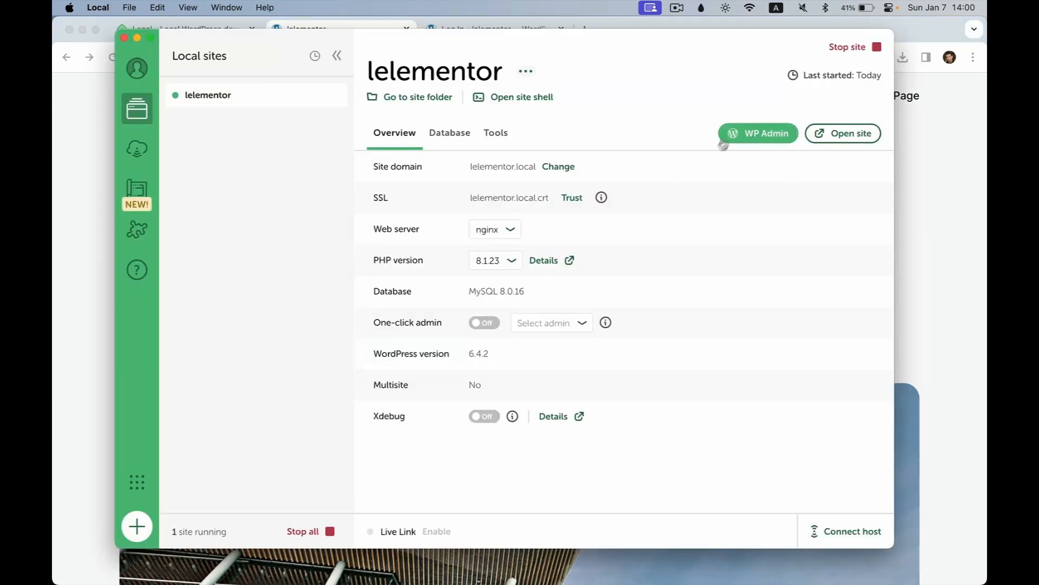
key("super+Tab")
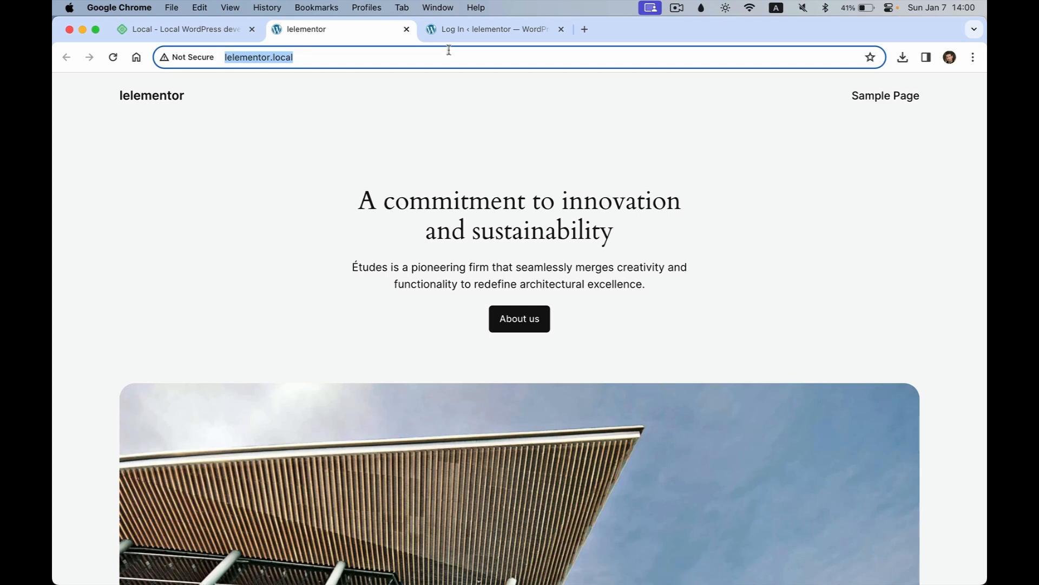
Step: Load lelementor.local/wp-admin in the address bar, then go back to the lelementor homepage
left_click(311, 49)
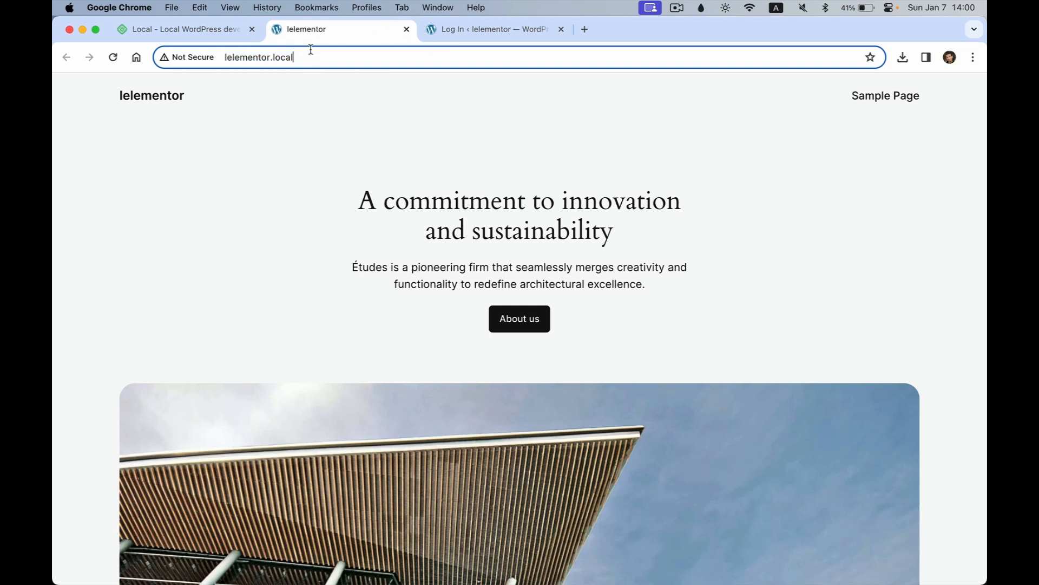
double_click(273, 57)
left_click(336, 58)
type("/")
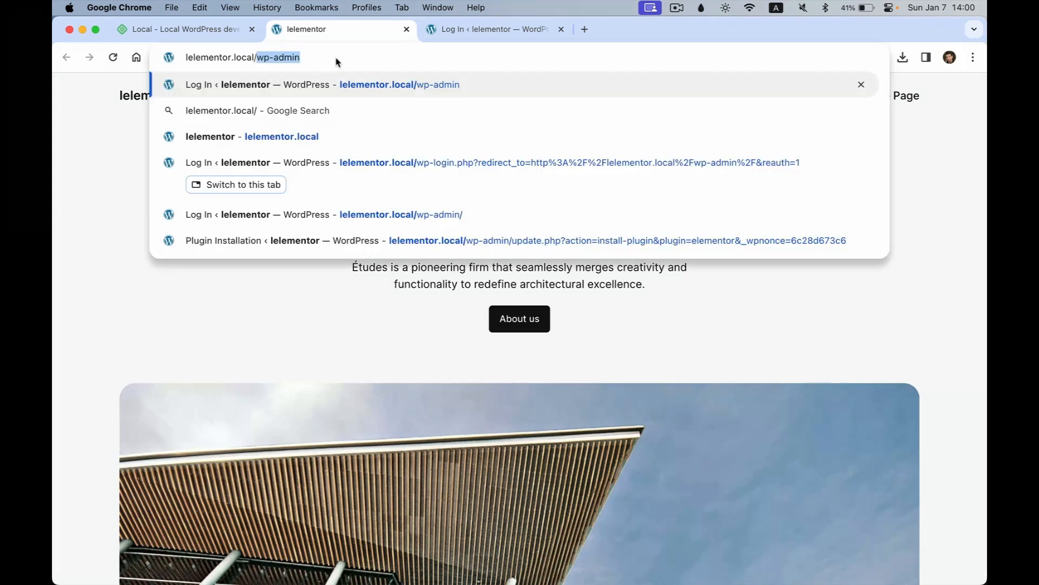
type("w")
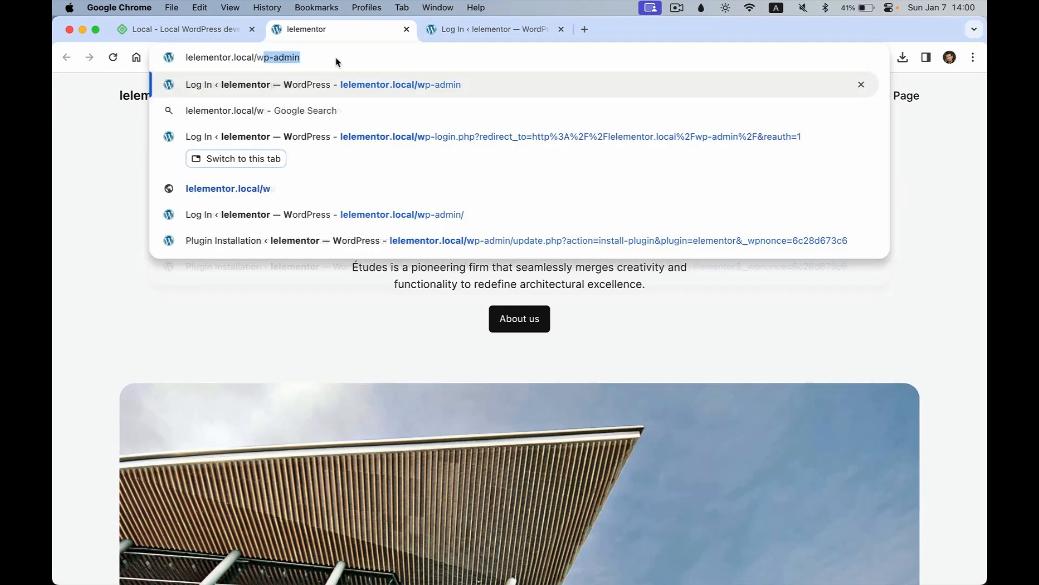
type("p-admin")
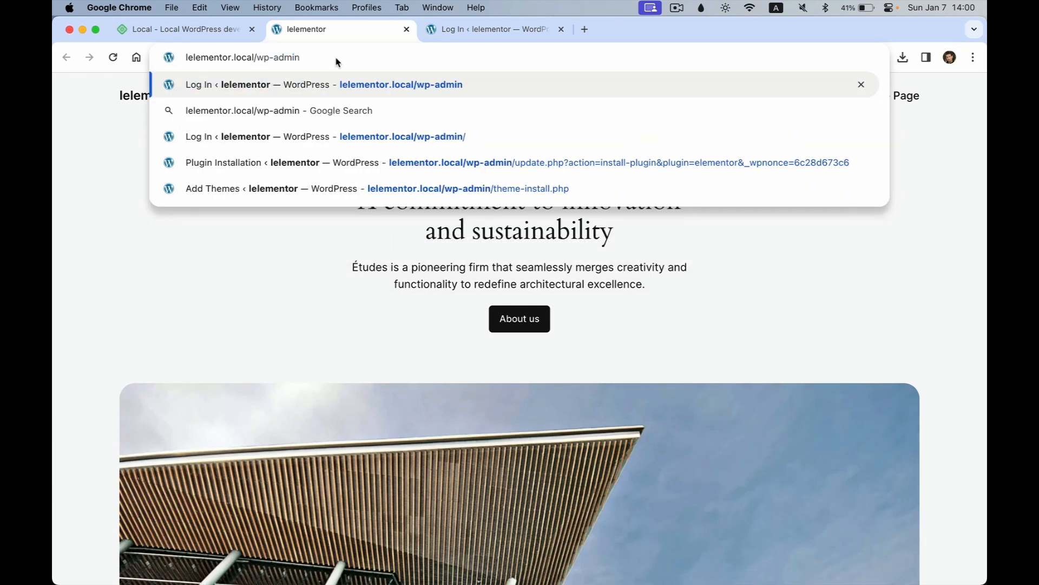
key("Return")
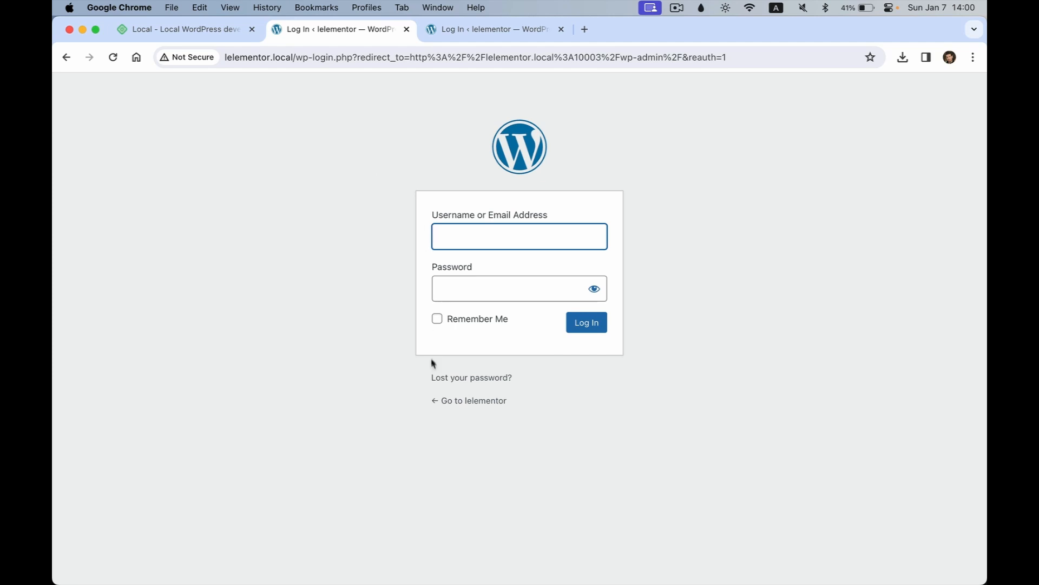
left_click(464, 404)
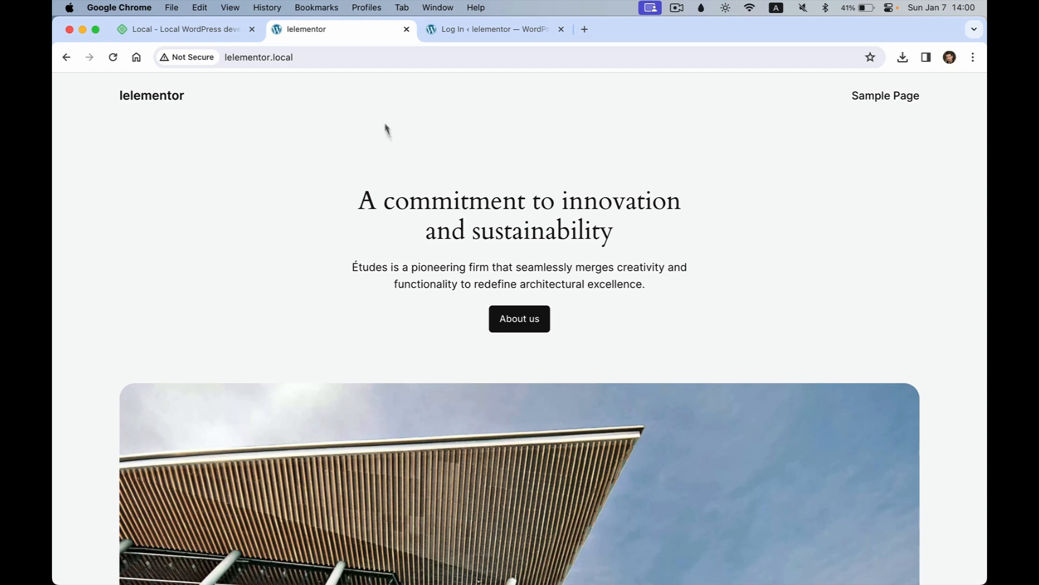
Step: Log in to WP Admin with the admin username and password, then open Appearance > Themes
left_click(476, 33)
type("myname")
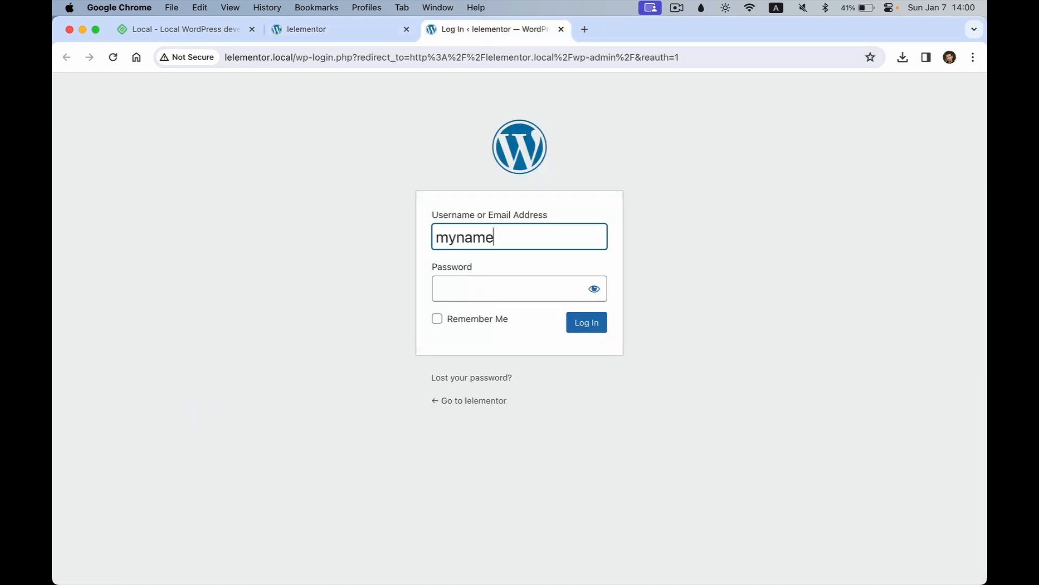
key("Tab")
type("•••")
key("Return")
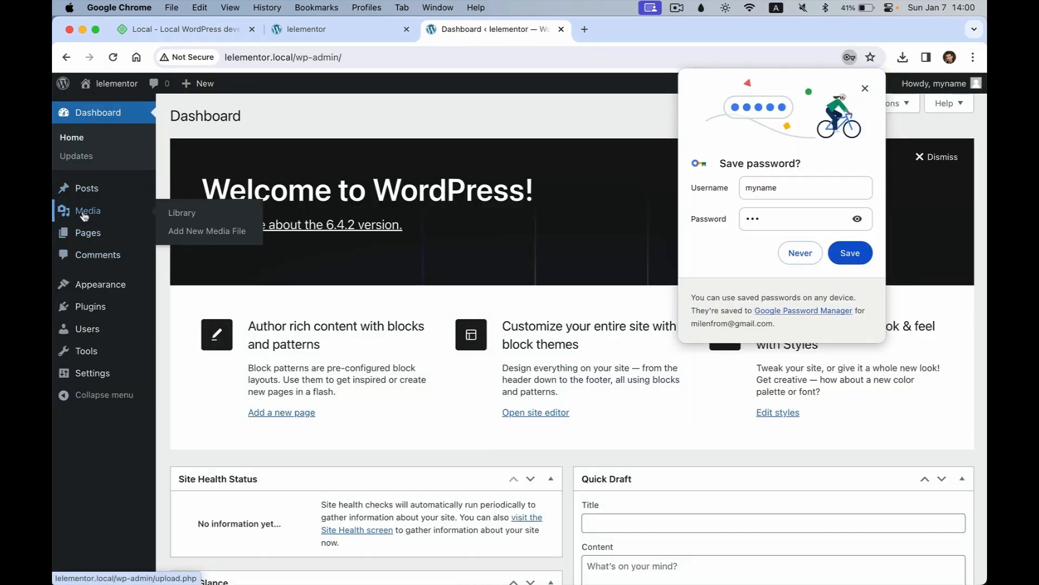
mouse_move(103, 284)
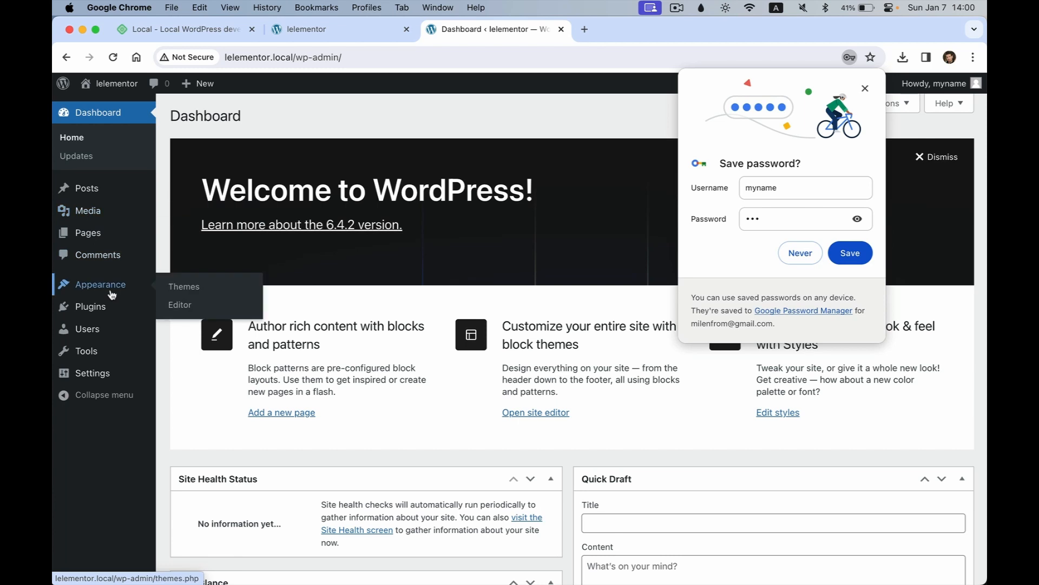
left_click(183, 288)
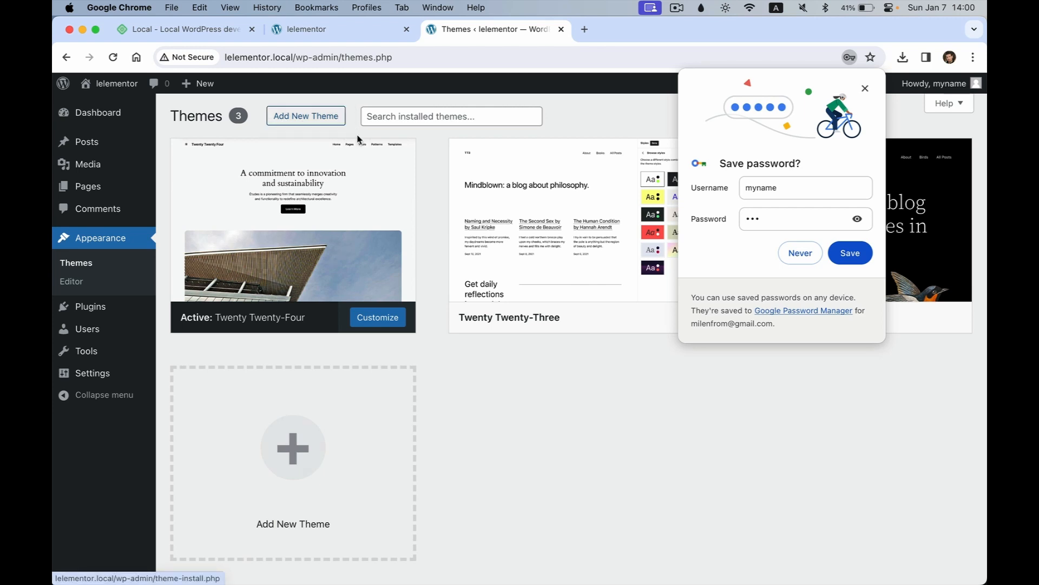
Step: Install the Hello Elementor theme from the Add Themes page and activate it
left_click(325, 118)
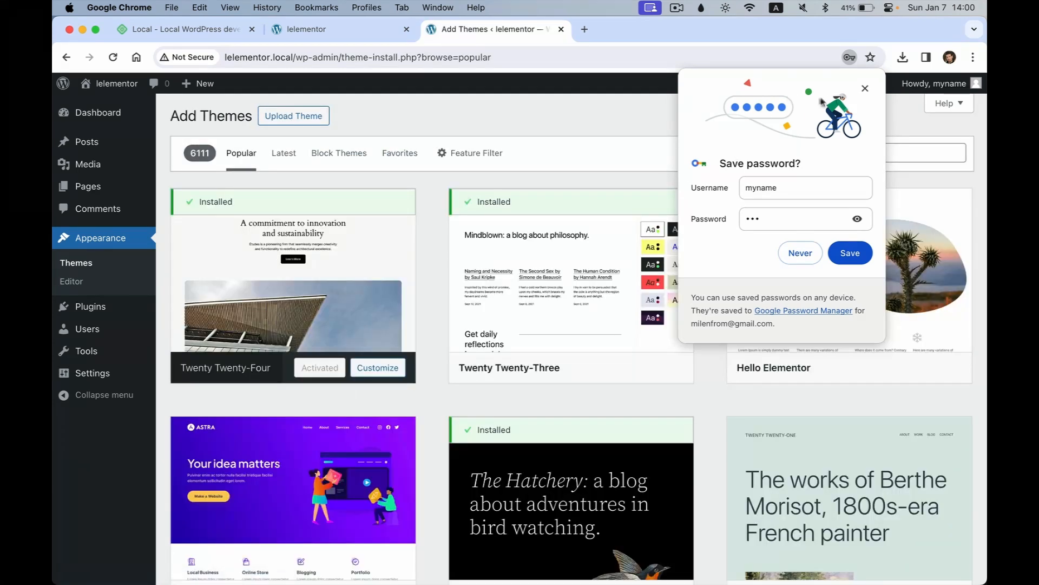
left_click(866, 88)
mouse_move(779, 341)
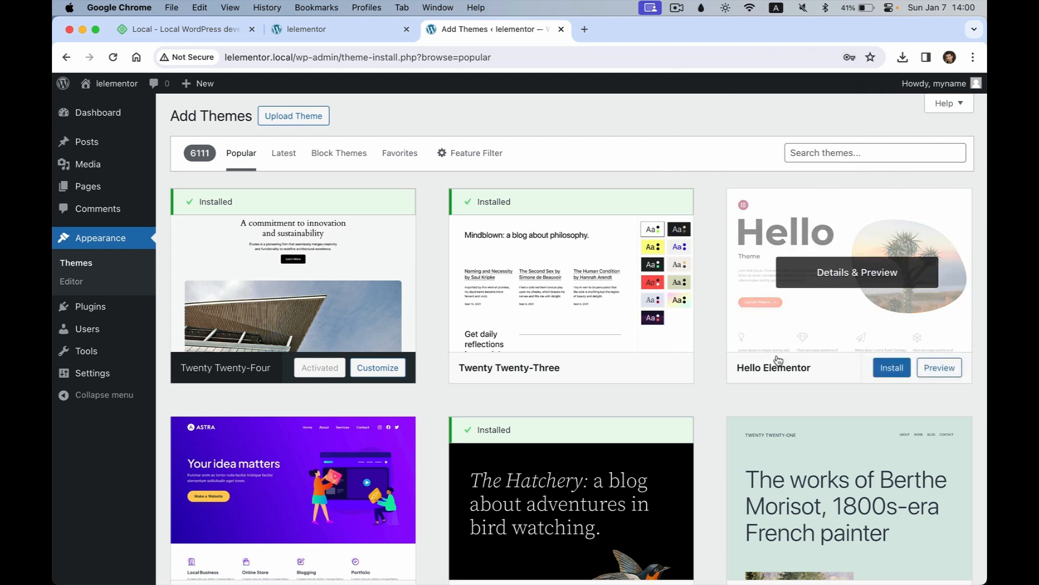
key("super+shift+4")
left_click_drag(742, 167, 978, 386)
left_click(884, 371)
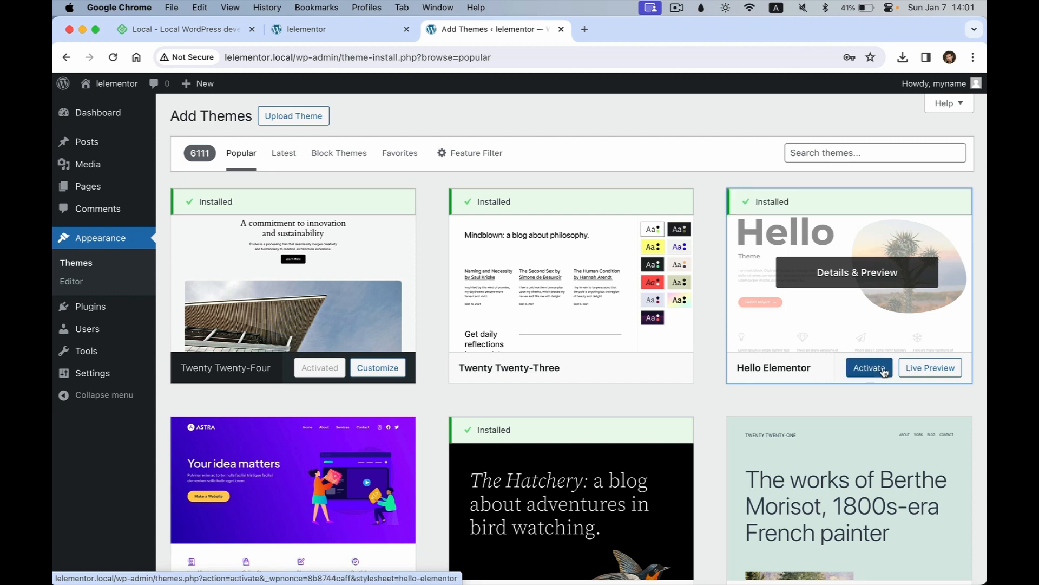
left_click(884, 372)
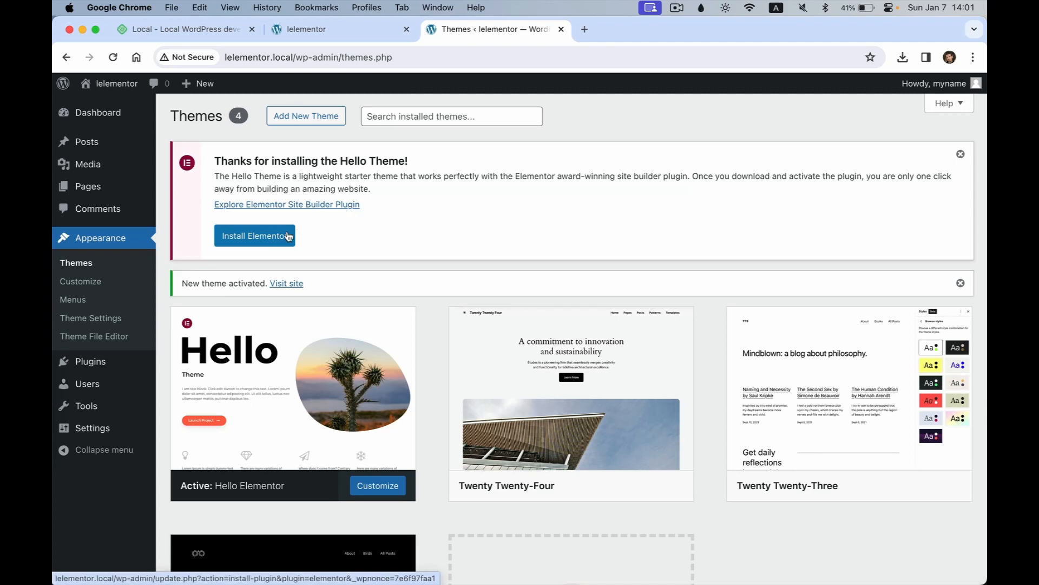
Step: Visit the site's front end from the admin bar, then return to the Dashboard
scroll(303, 379, "down", 3)
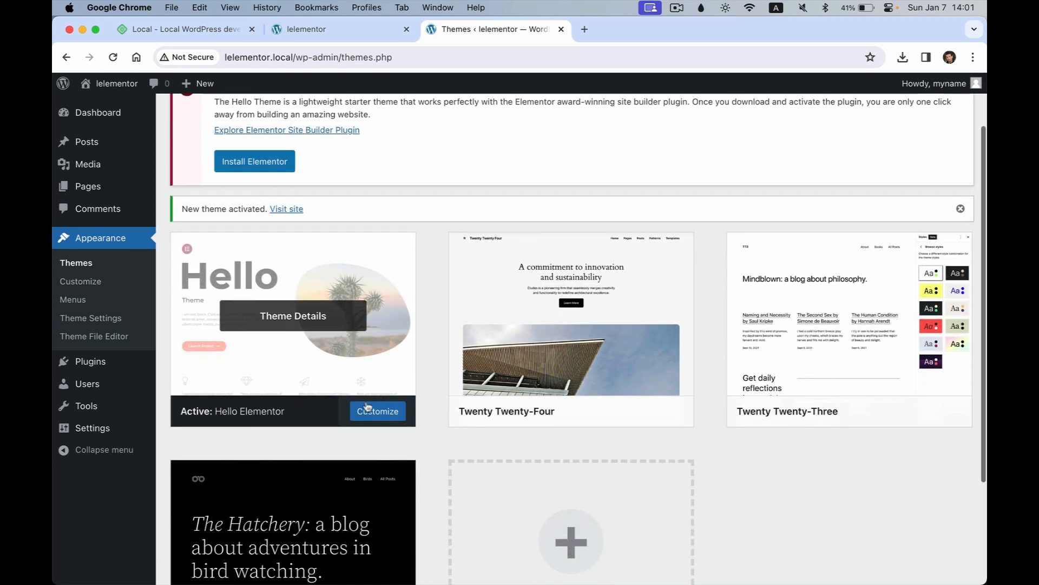
left_click(116, 86)
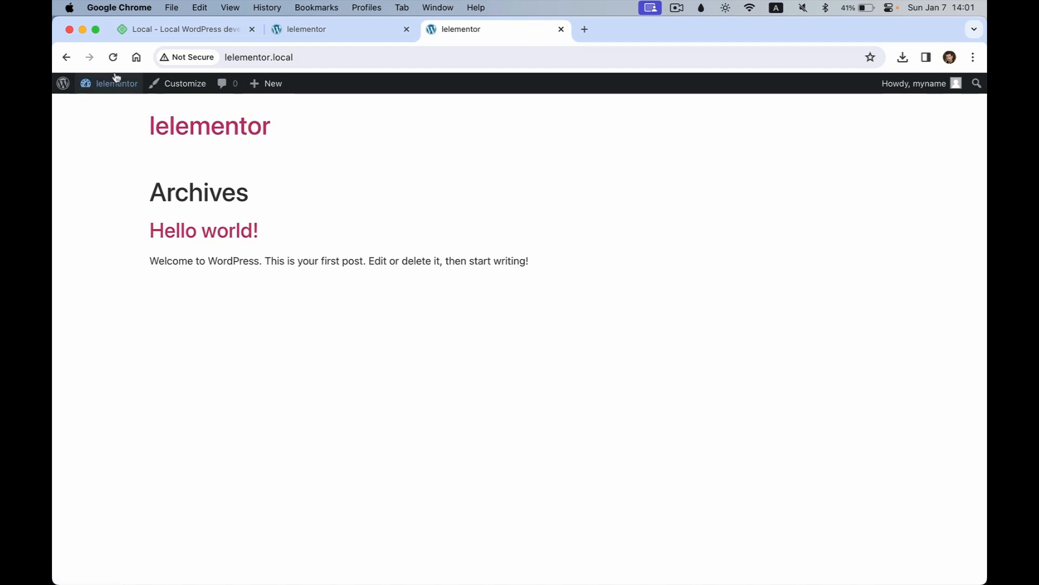
left_click(117, 90)
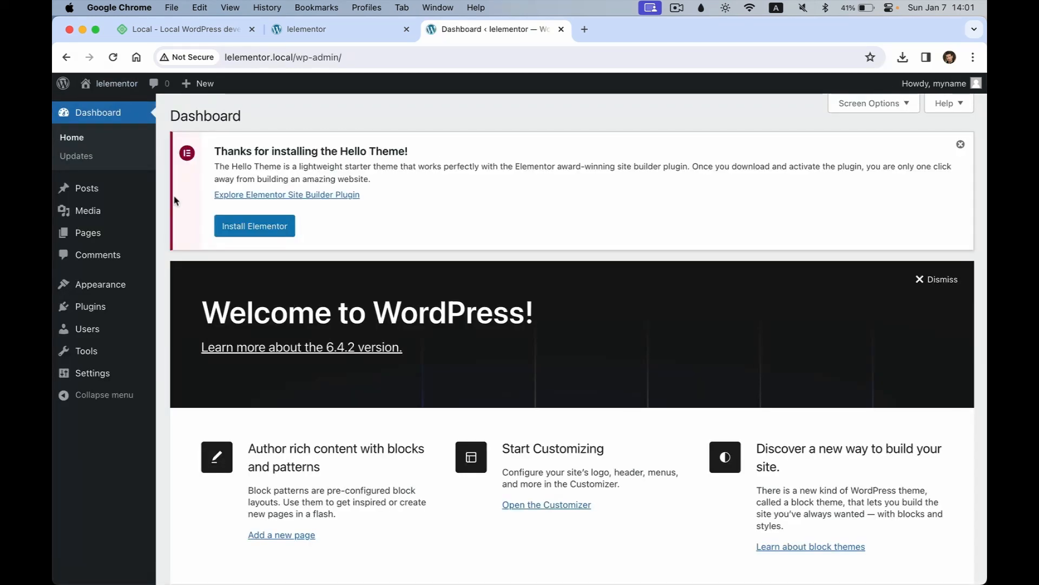